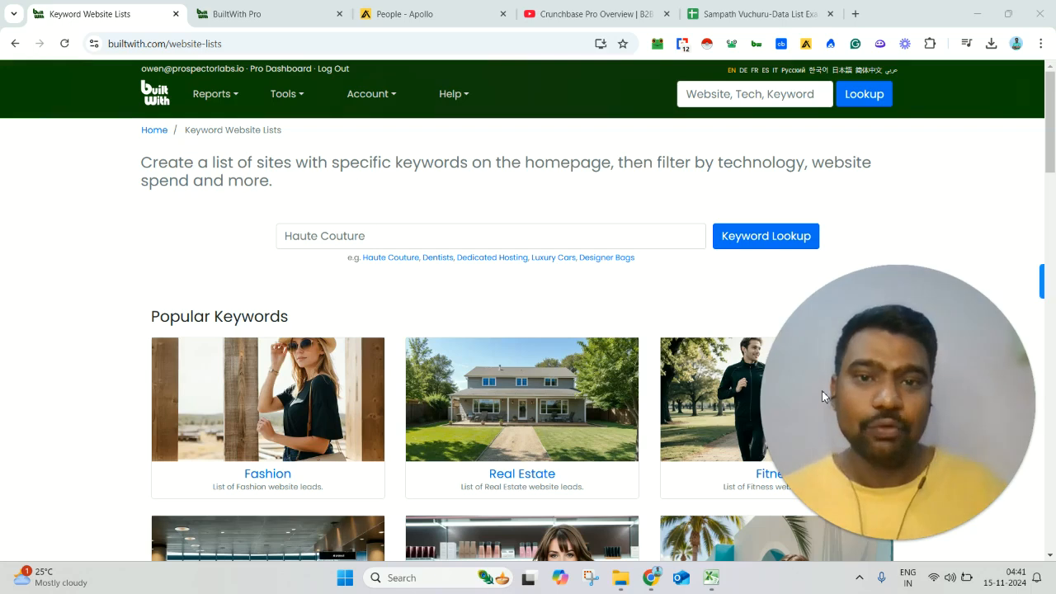
Step: Switch to the Crunchbase Pro Overview video on YouTube and review the service and contact details in its description
click(630, 11)
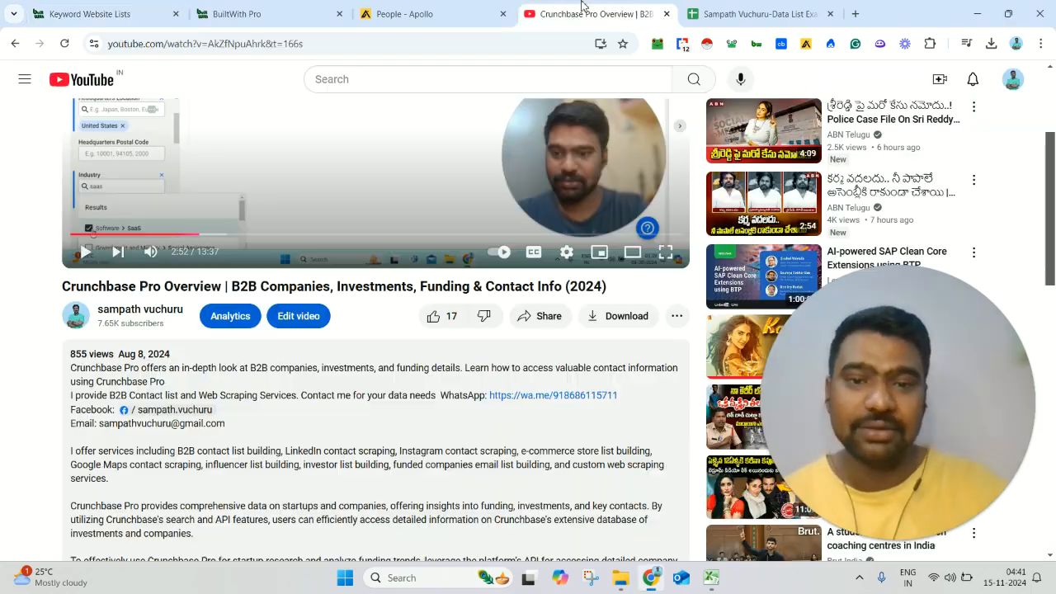
drag(220, 395, 627, 409)
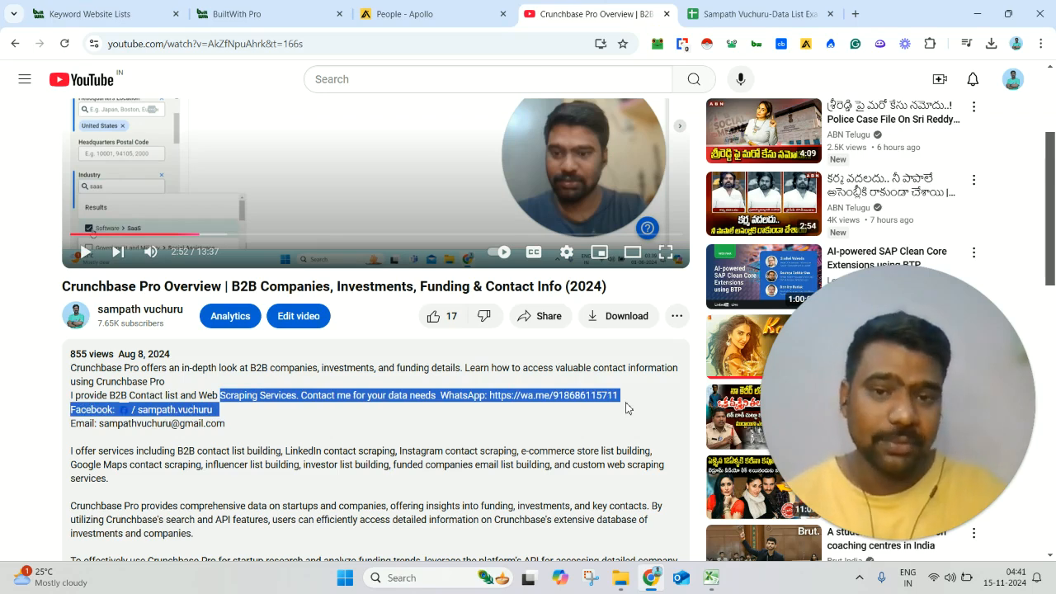
click(627, 408)
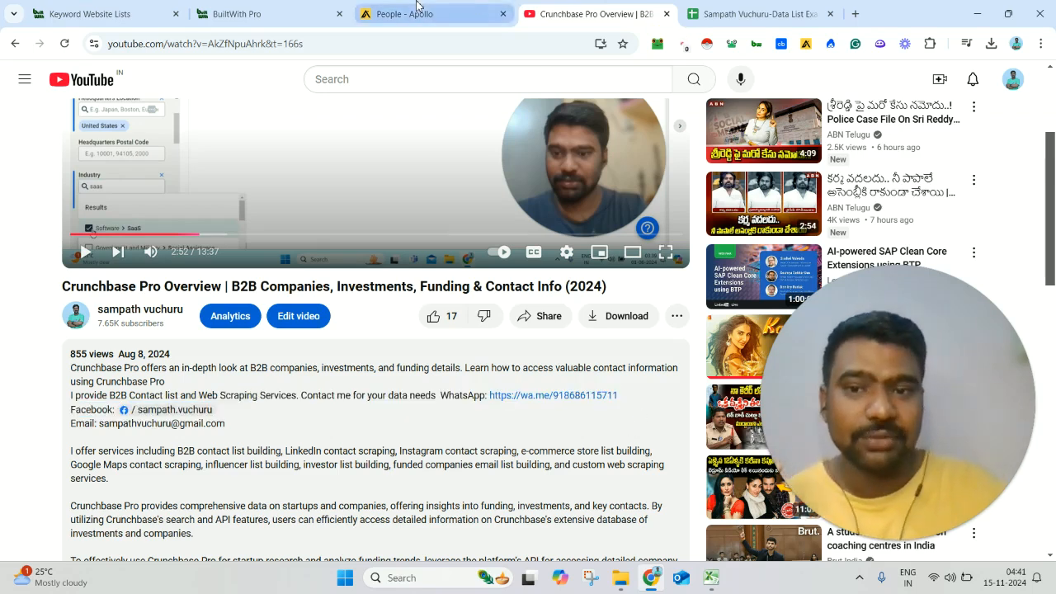
Step: Switch to the Data List Example spreadsheet in Google Sheets and examine the email and position columns of the Linkedin Data scraping sheet
click(760, 10)
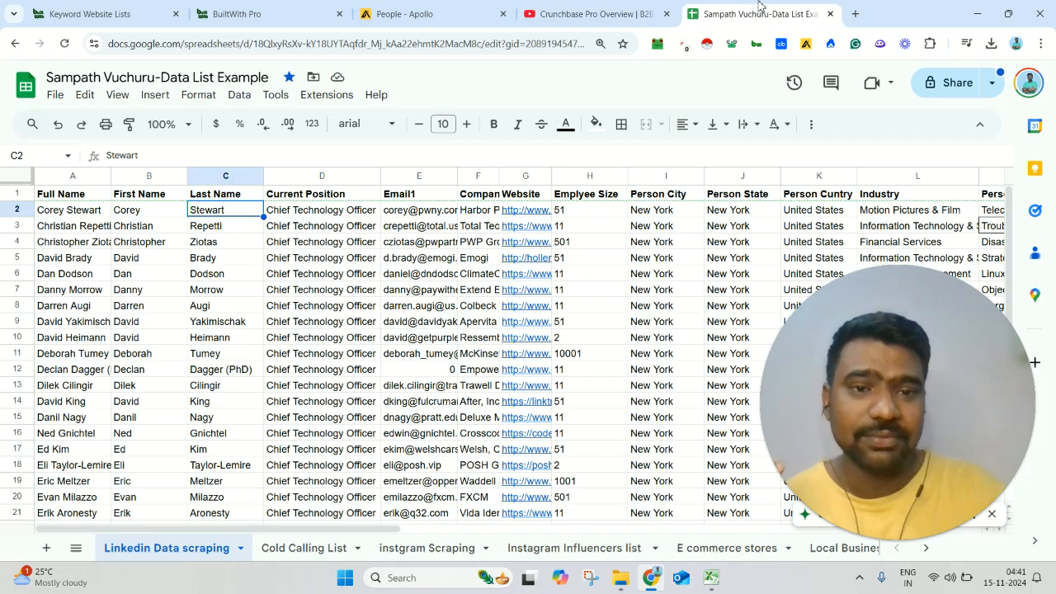
click(418, 385)
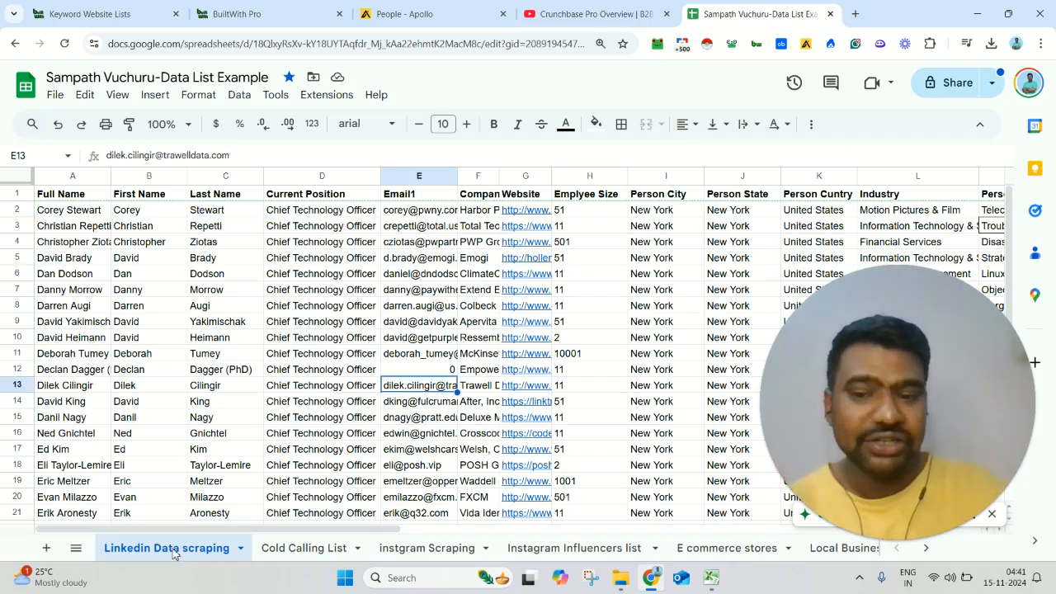
click(305, 336)
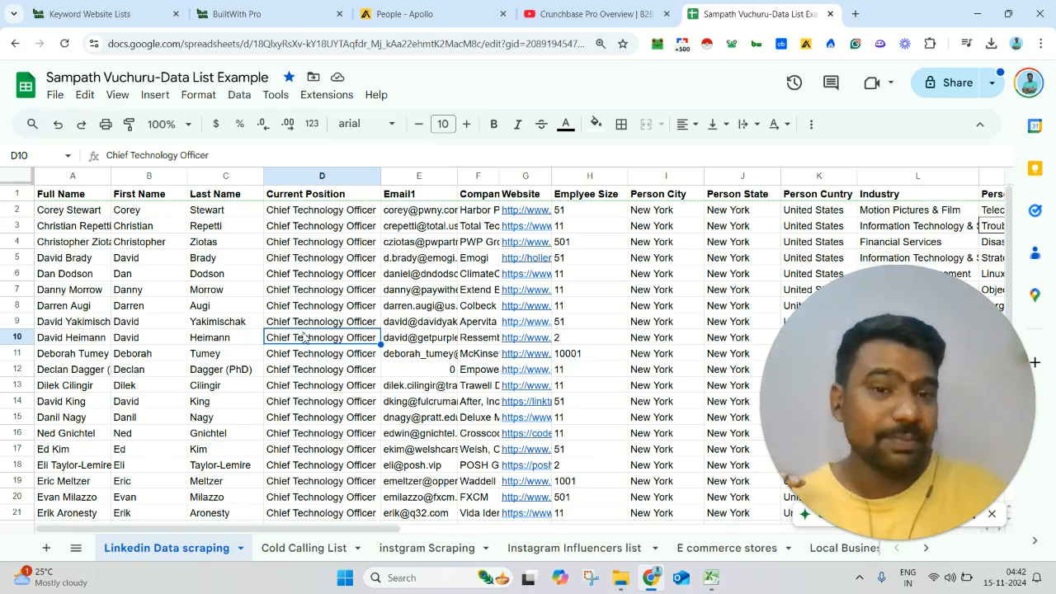
Step: Look through the cold calling, Instagram scraping, Instagram influencers and e-commerce sheets, ending on the Linkedin Data scraping sheet
click(305, 545)
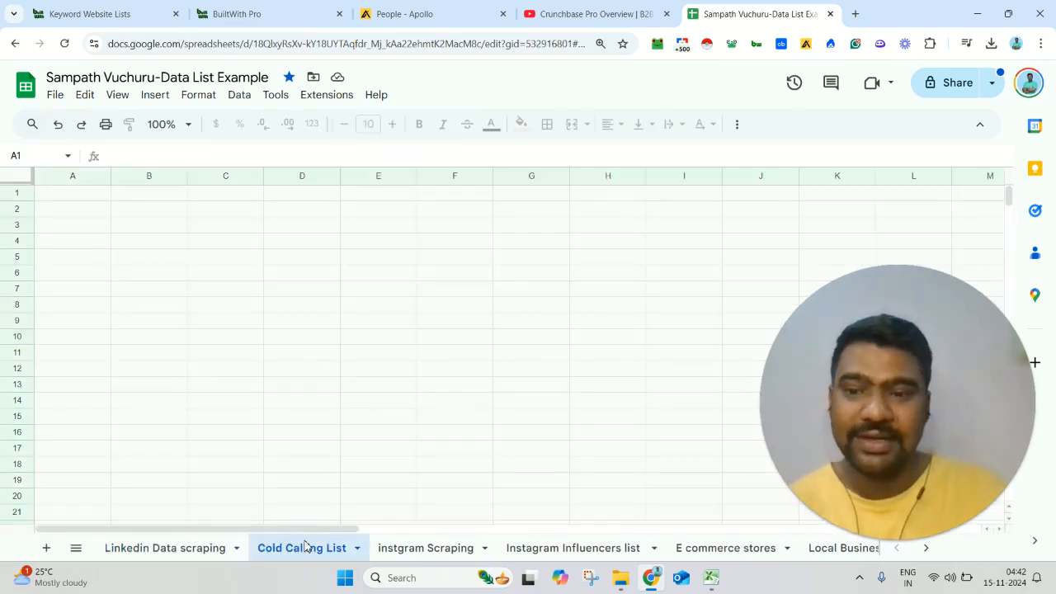
click(399, 552)
click(299, 294)
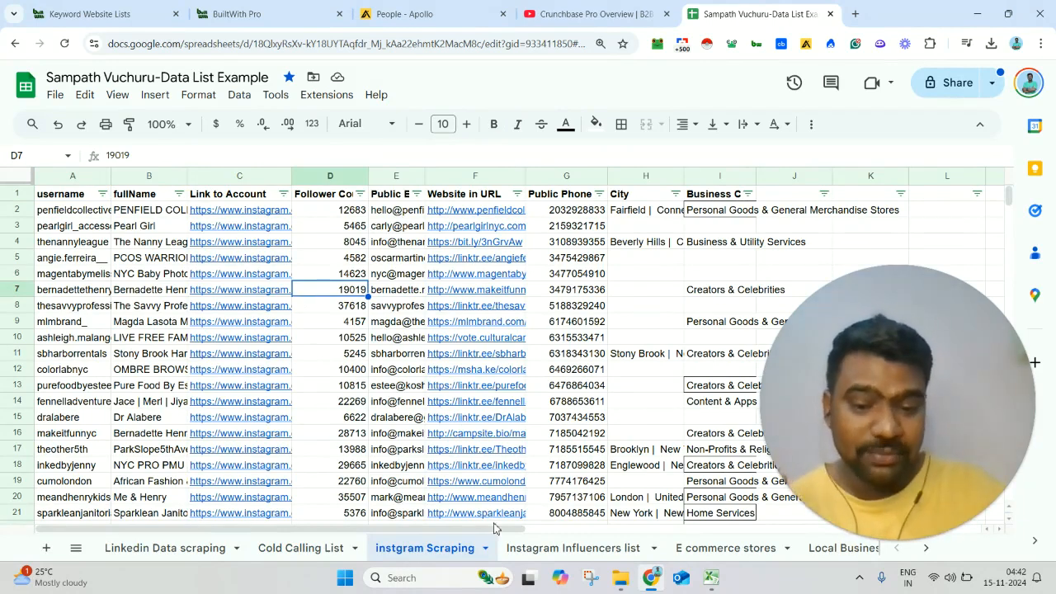
click(531, 549)
click(336, 294)
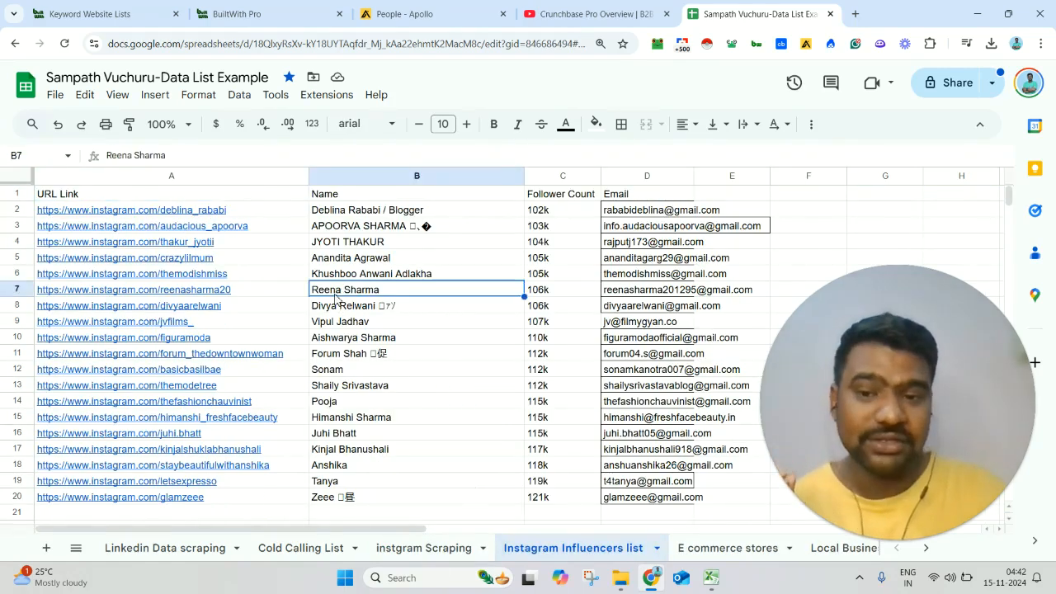
click(707, 549)
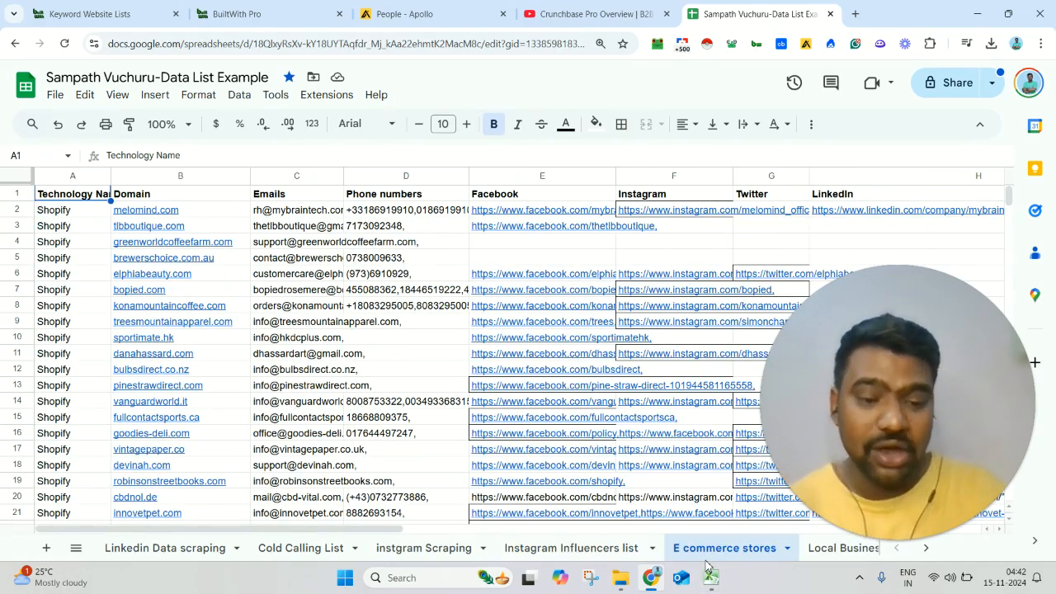
click(97, 553)
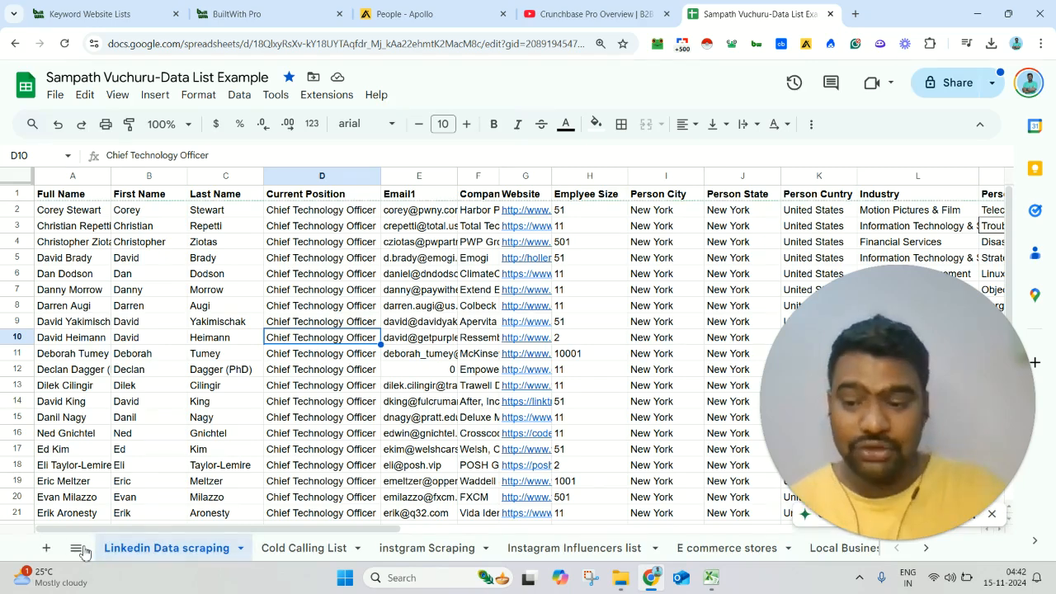
Step: Open the Local Business List sheet and examine its columns along row 9 from email through to country
click(82, 550)
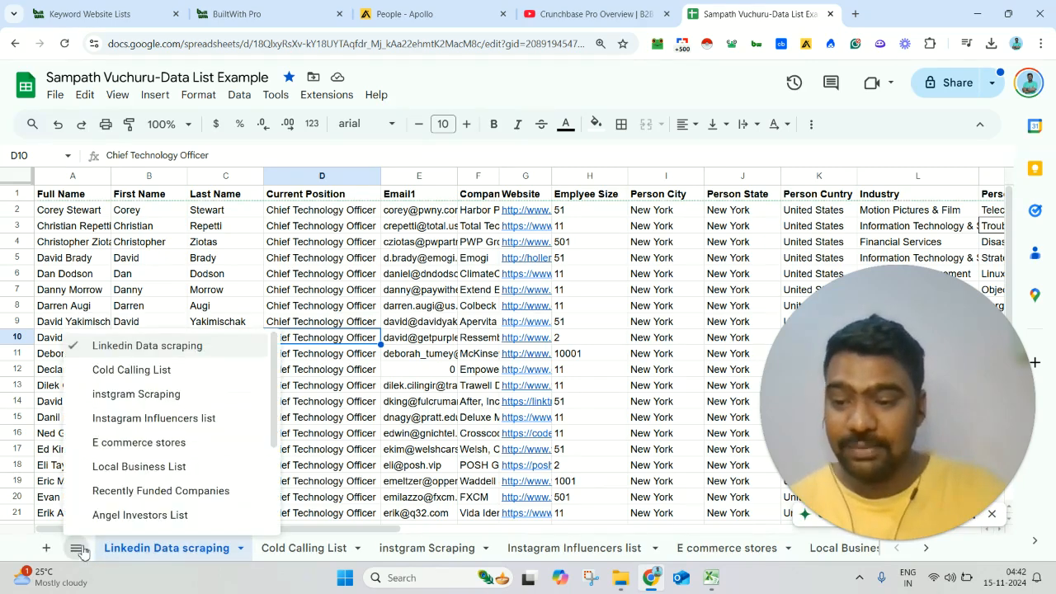
click(209, 468)
click(251, 324)
key(Right)
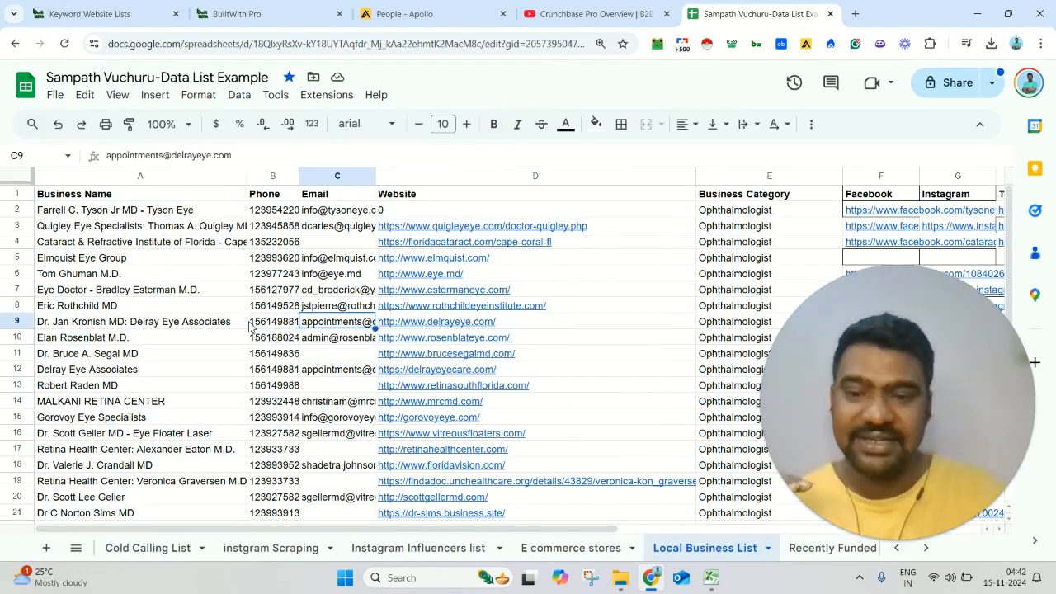
key(Right)
key(Right)
key(Right)
key(Right)
key(Right)
key(Right)
key(Right)
key(Right)
key(Right)
key(Right)
key(Right)
key(Right)
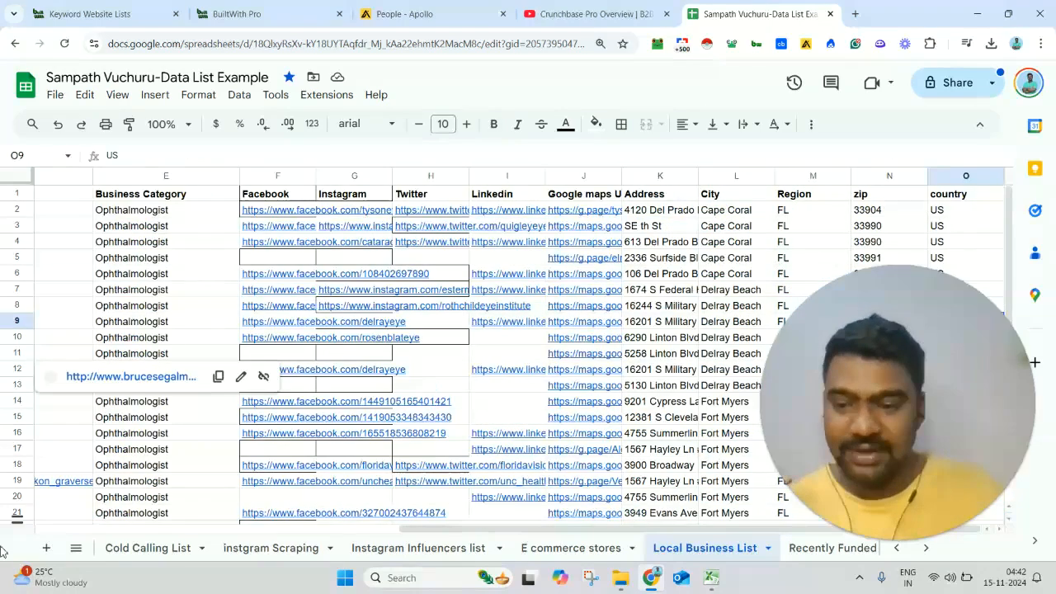
Step: View the Angel Investors List sheet and the Recently Funded Companies sheet
click(76, 548)
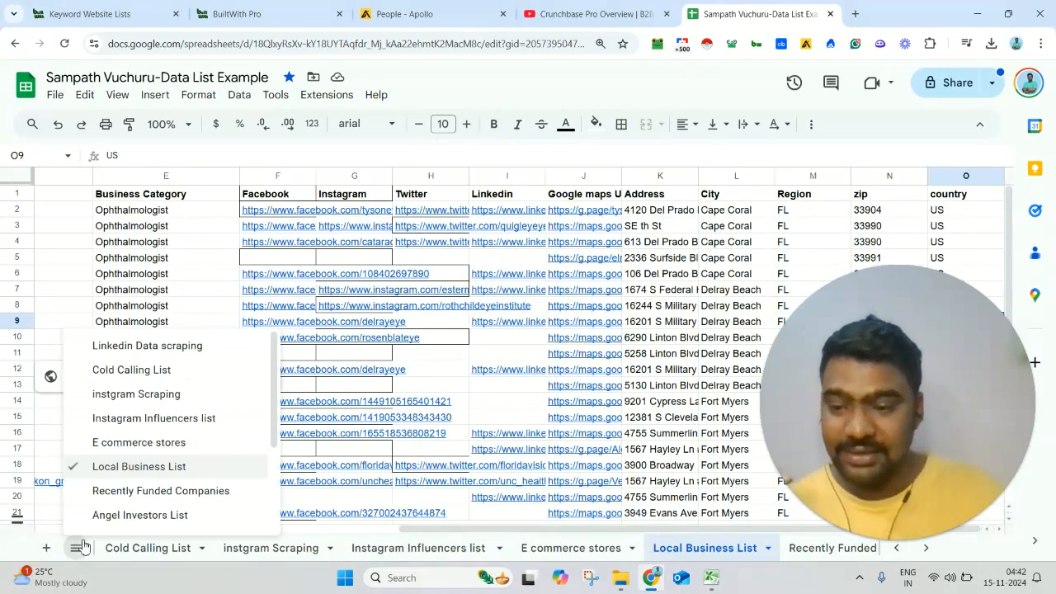
click(190, 515)
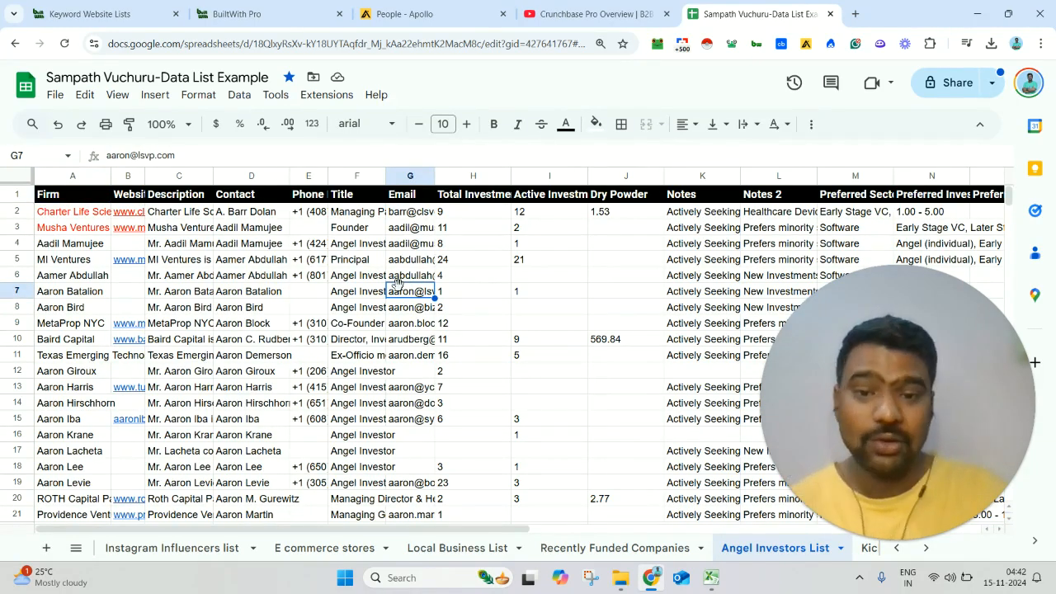
click(76, 548)
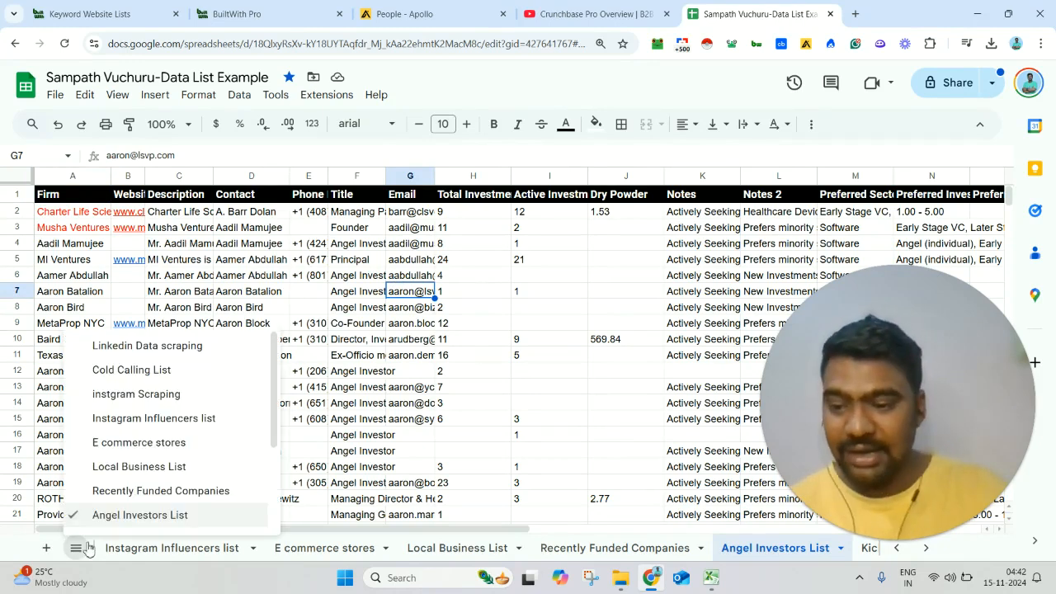
click(154, 494)
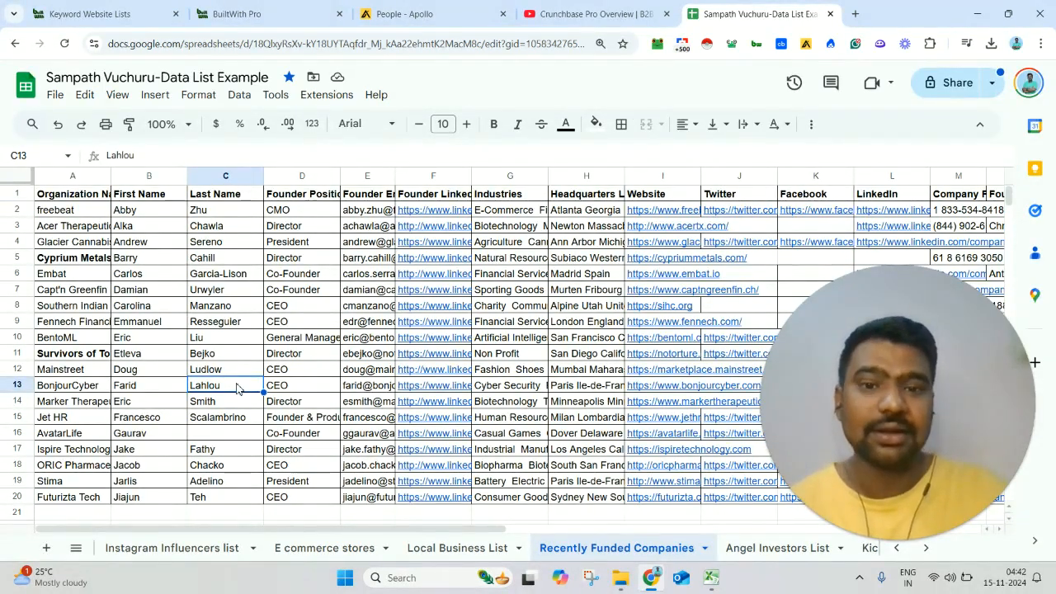
Step: Browse the full list of sheets in the spreadsheet and return to the Linkedin Data scraping sheet
click(76, 548)
drag(277, 443, 277, 517)
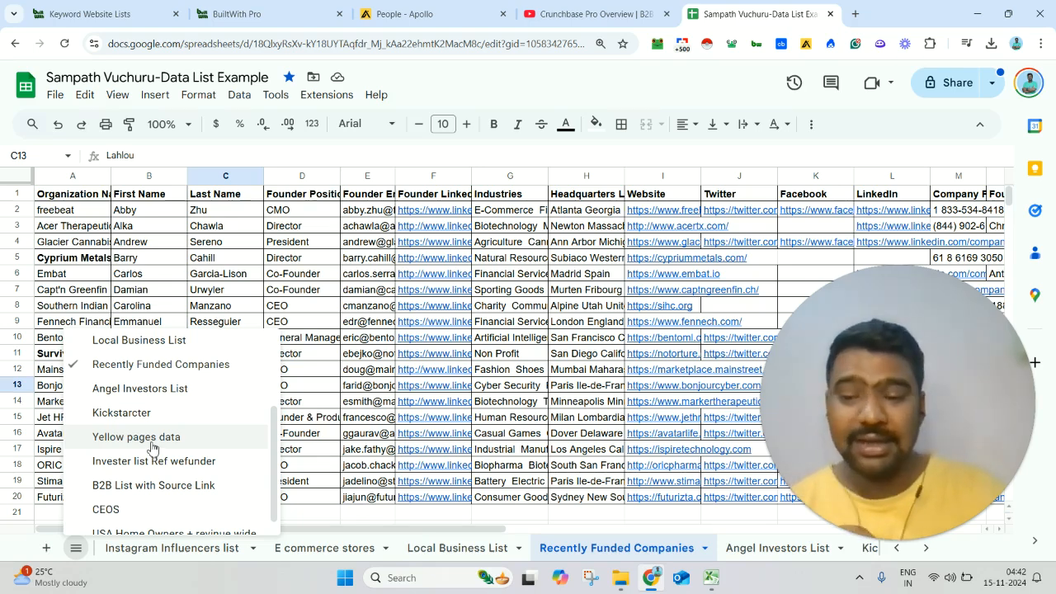
drag(281, 469, 283, 378)
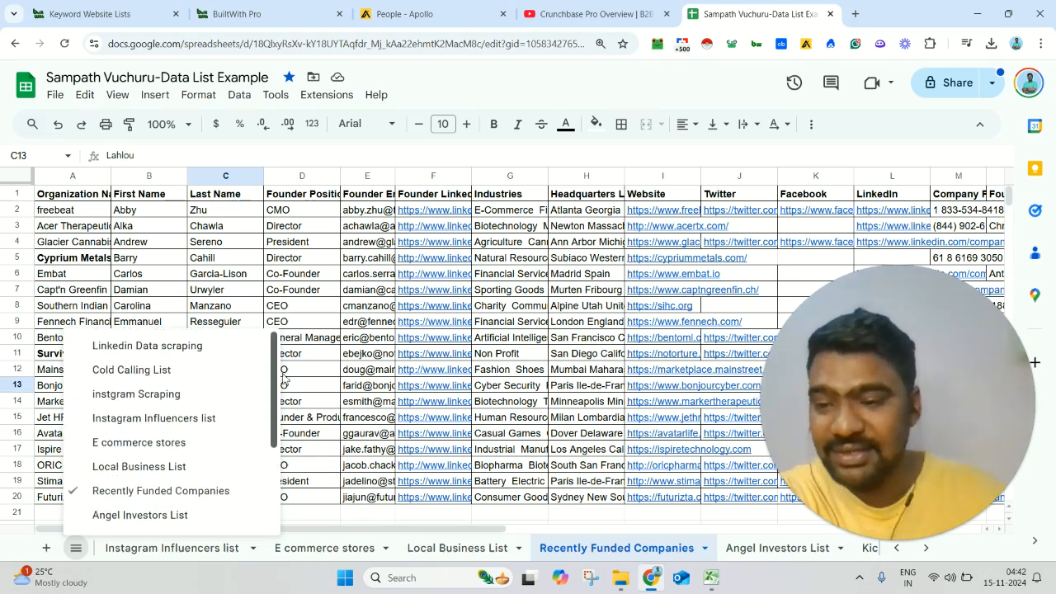
click(207, 347)
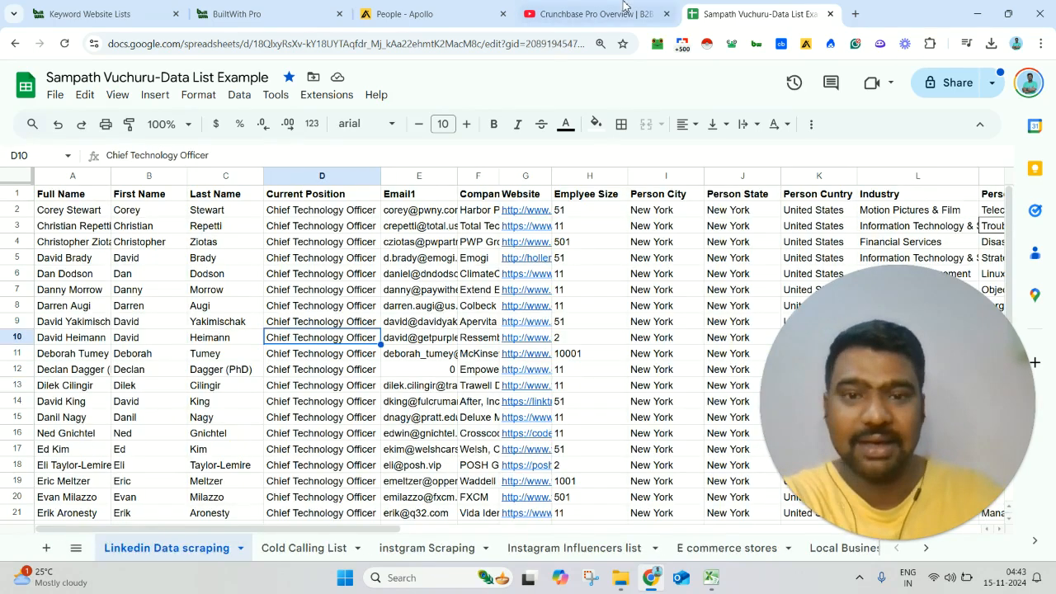
Step: Return to the Crunchbase Pro Overview video on YouTube and check the data services line in its description
click(624, 9)
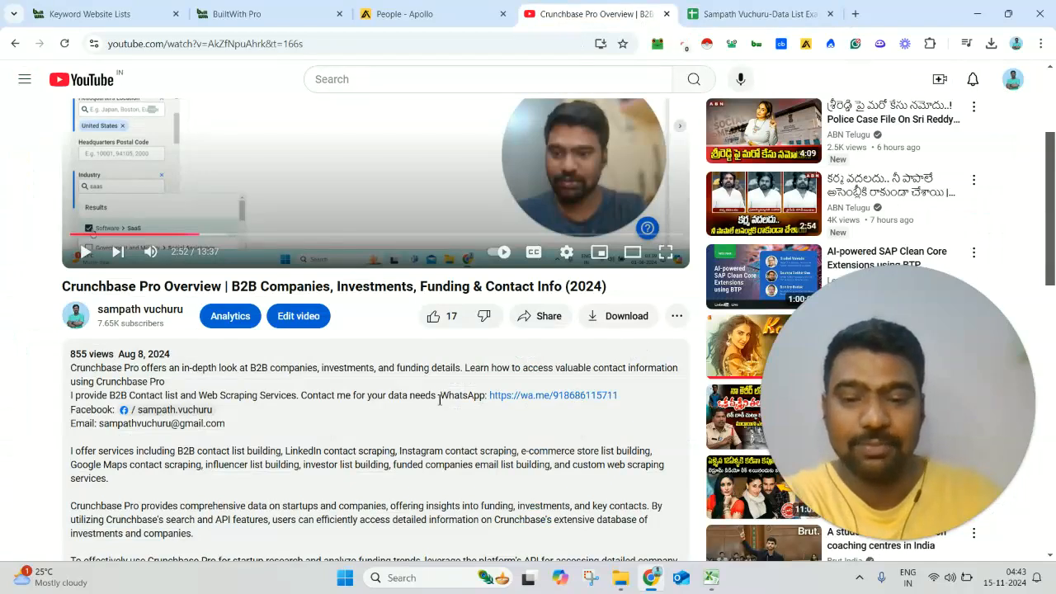
drag(440, 398, 71, 395)
click(389, 393)
Step: Switch to BuiltWith's Keyword Website Lists page and look through the popular keyword categories
click(157, 8)
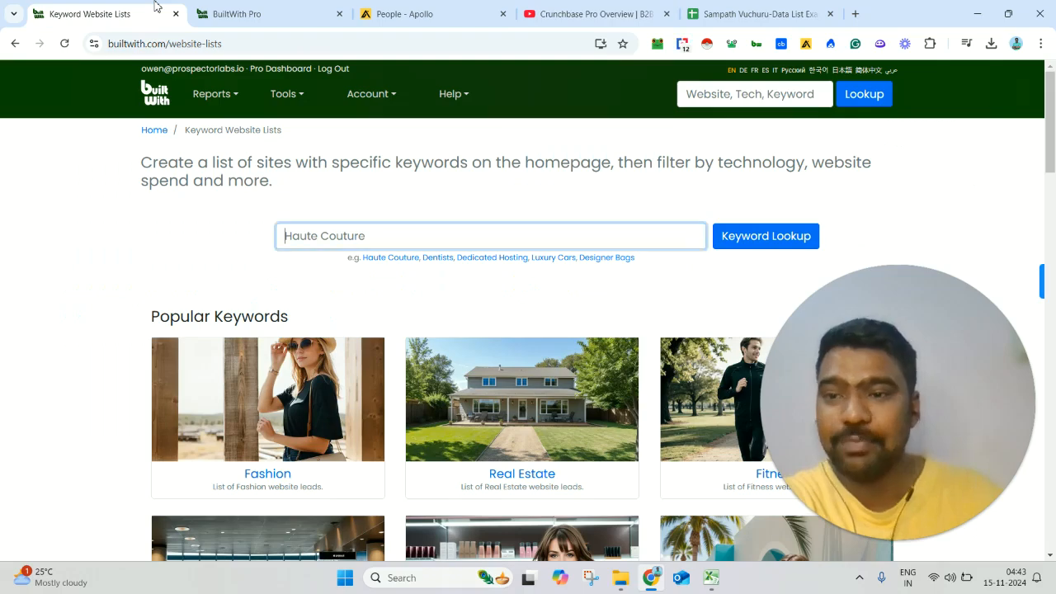
scroll(1054, 179, down, 10)
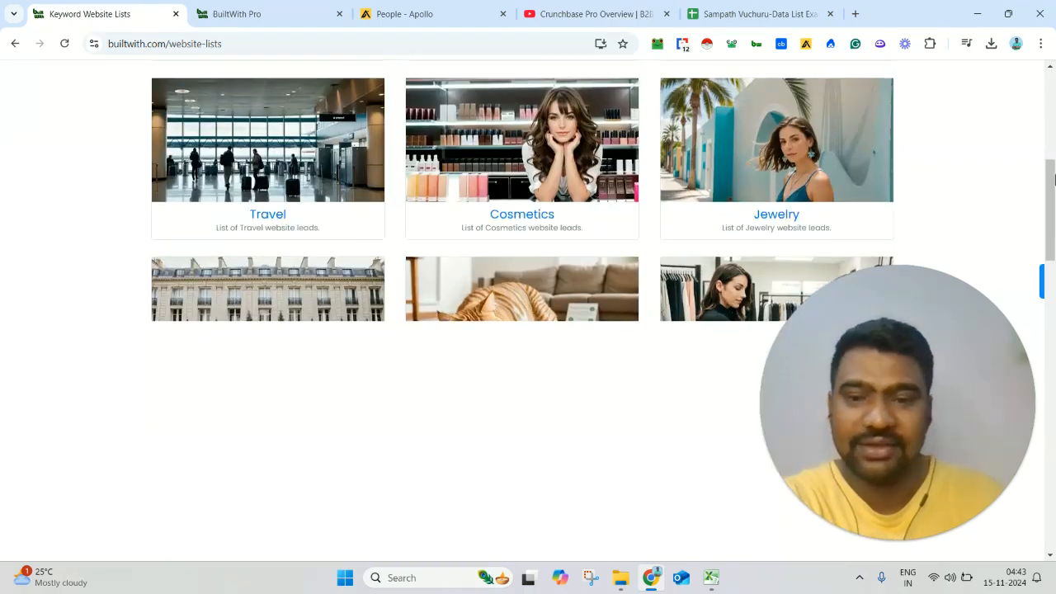
scroll(1053, 132, up, 8)
scroll(1054, 123, up, 1)
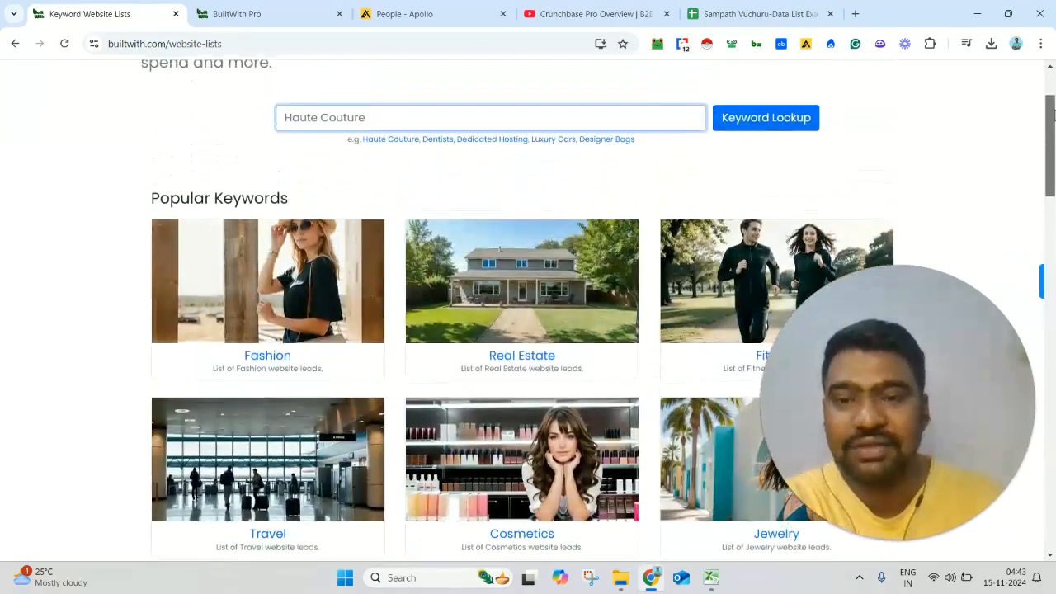
scroll(1054, 109, up, 2)
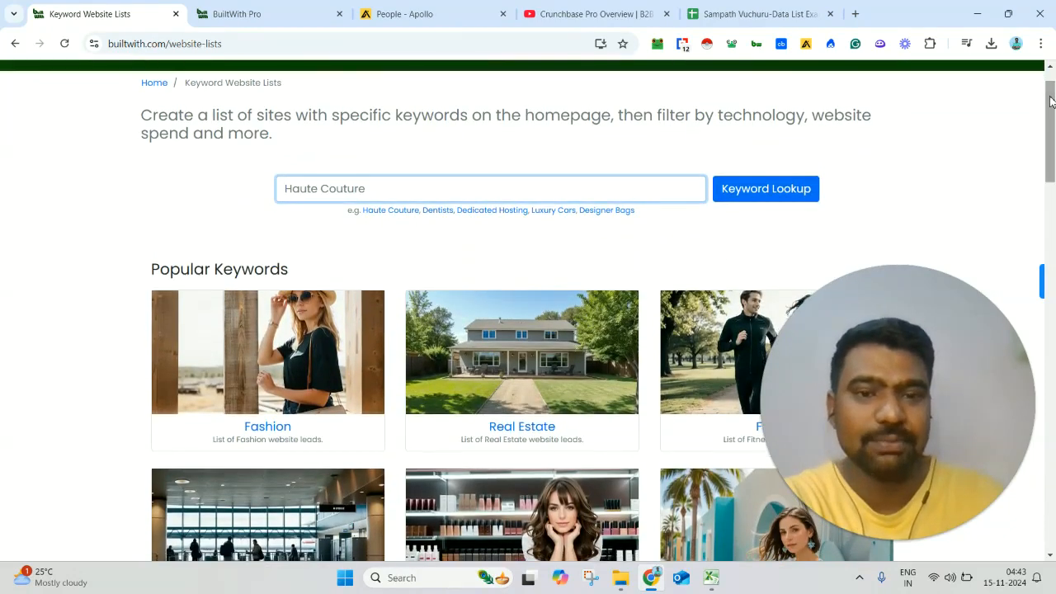
scroll(1054, 88, down, 1)
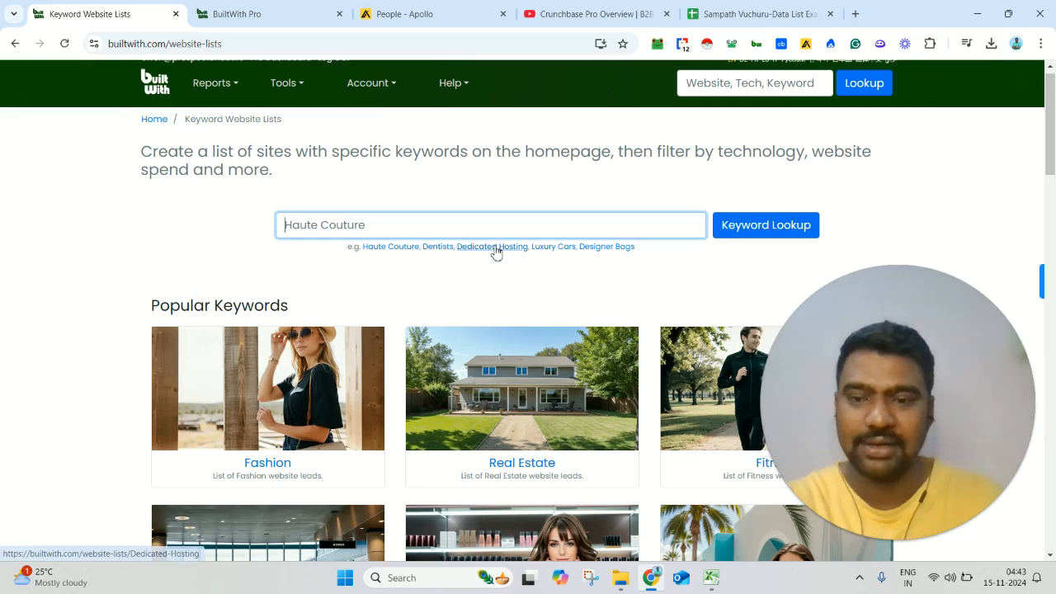
Step: Open the Keyword Lists tool from BuiltWith's site navigation
click(458, 217)
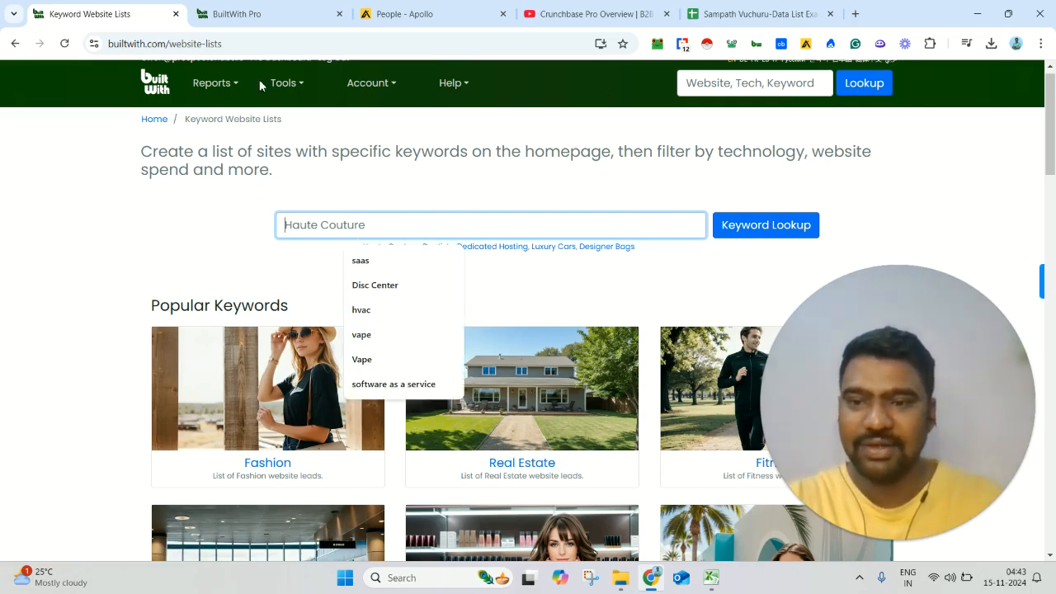
click(320, 75)
click(301, 87)
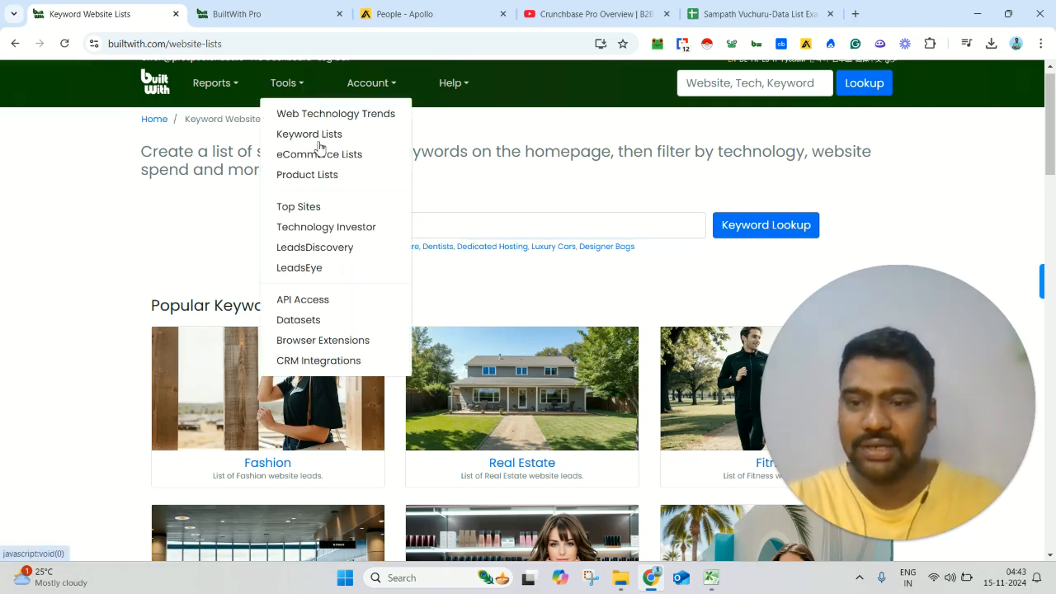
click(313, 136)
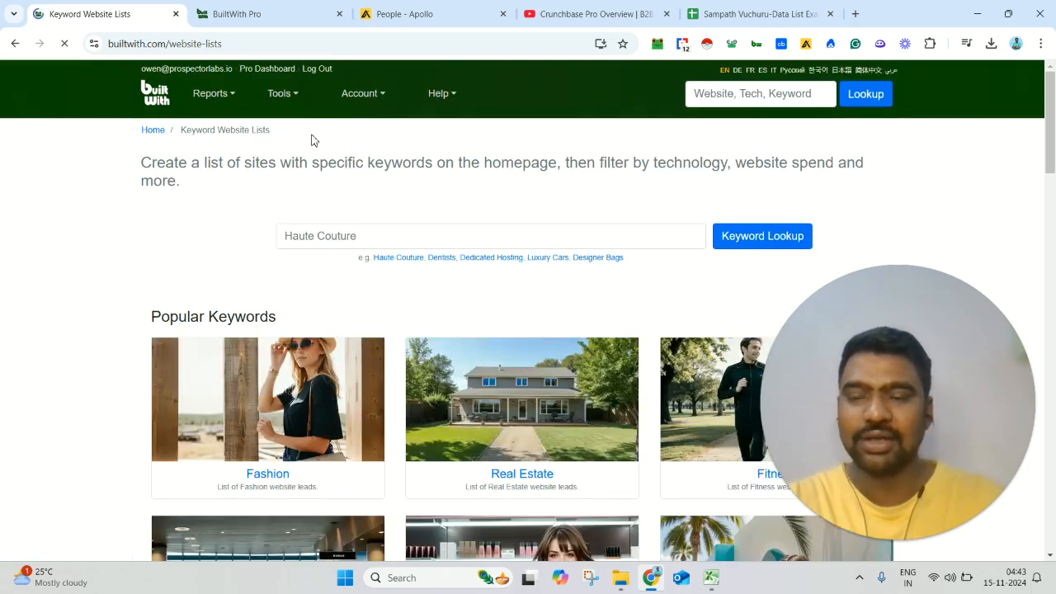
Step: Read the introductory text that explains how keyword website lists are created and filtered
scroll(450, 181, down, 1)
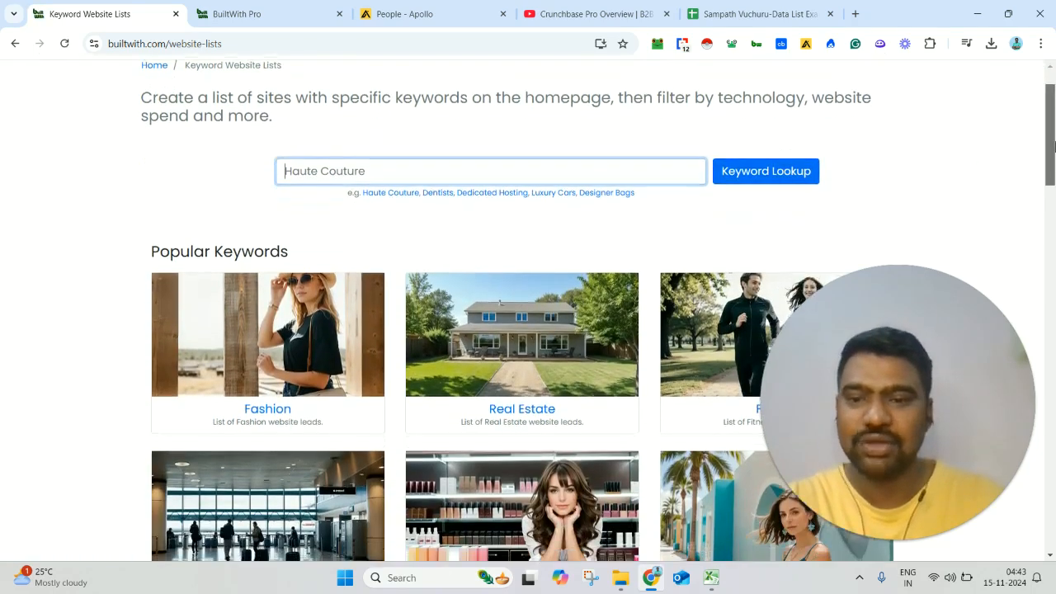
triple_click(223, 108)
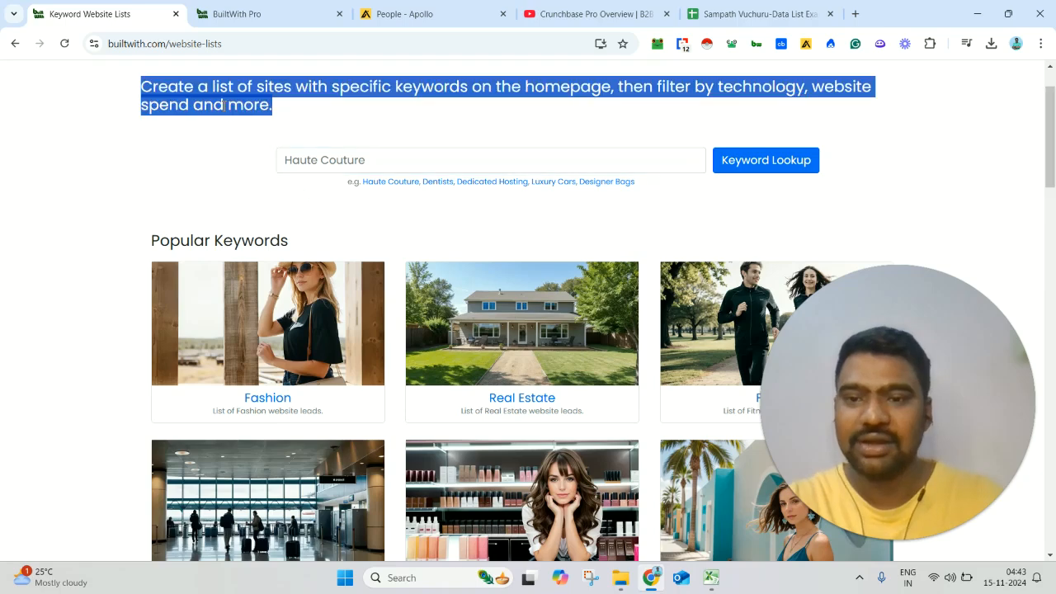
click(370, 107)
triple_click(369, 107)
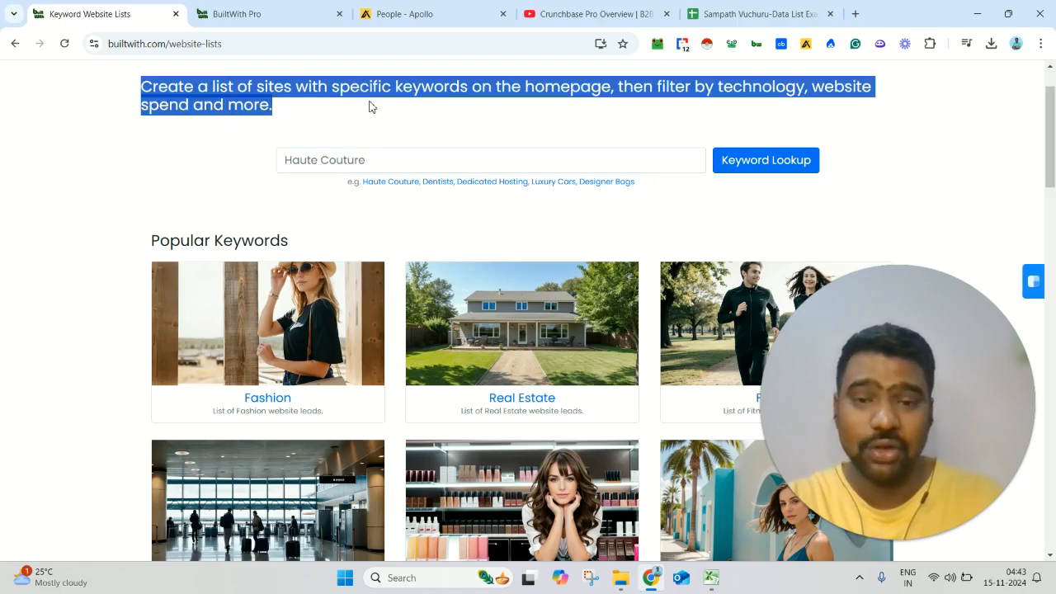
Step: Look up the list of websites that have the keyword "saas" on their homepage
click(399, 158)
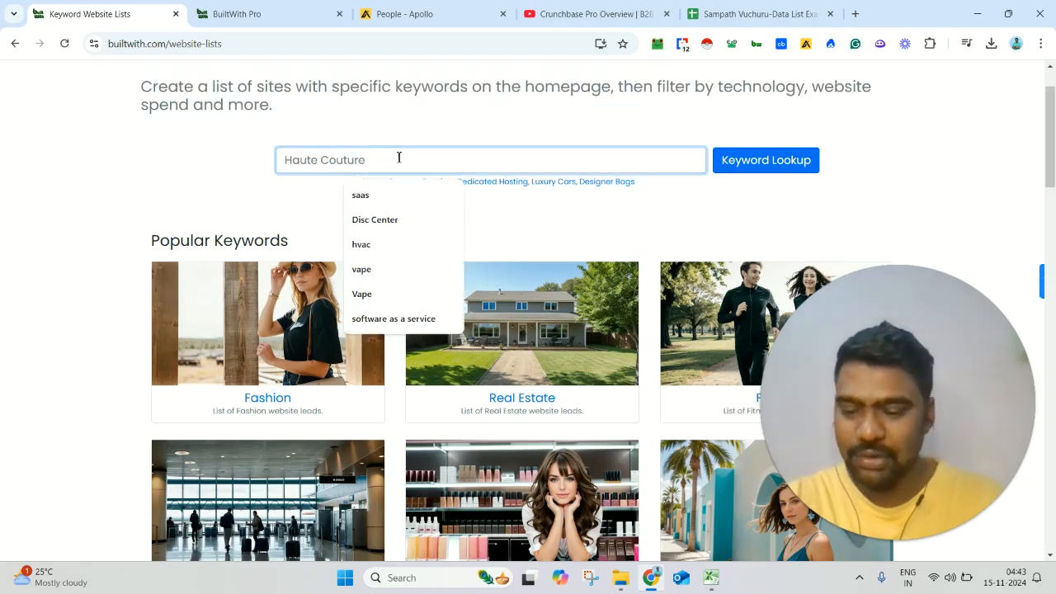
click(397, 196)
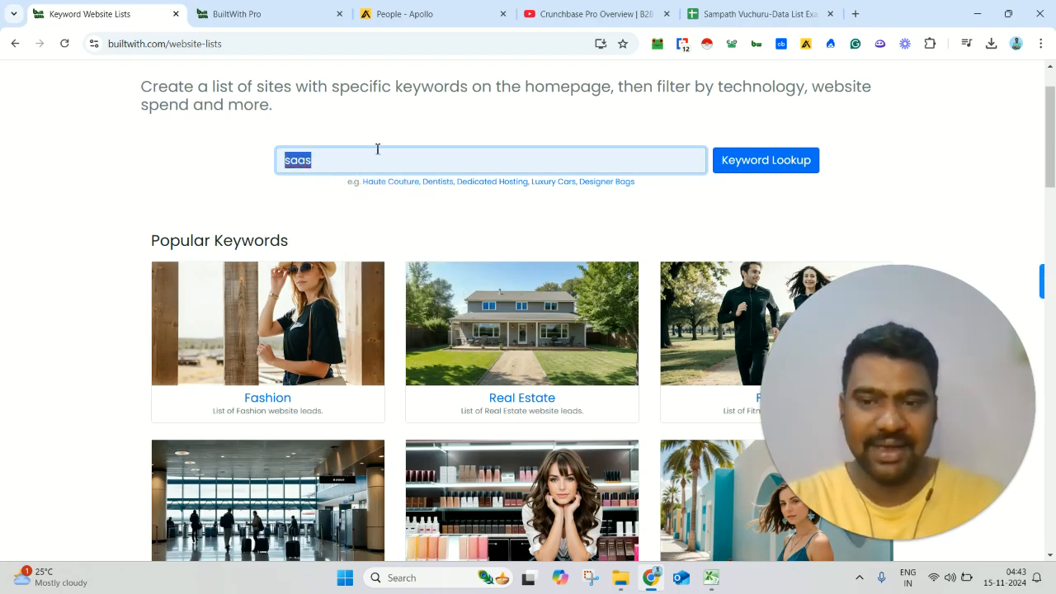
click(773, 160)
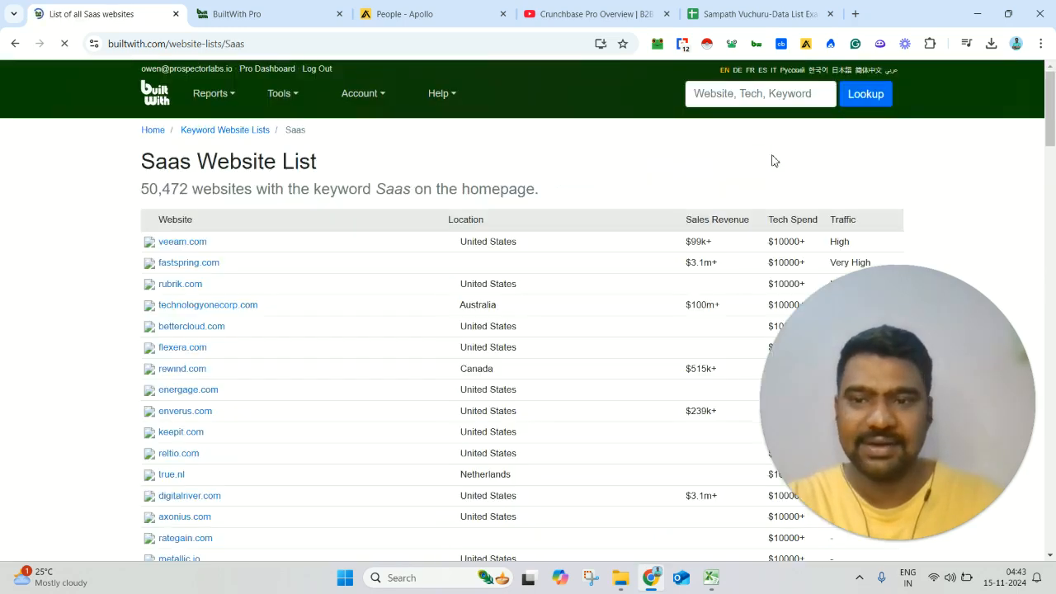
Step: Review the Saas website list, its total number of results and the report suggestions below it
triple_click(178, 184)
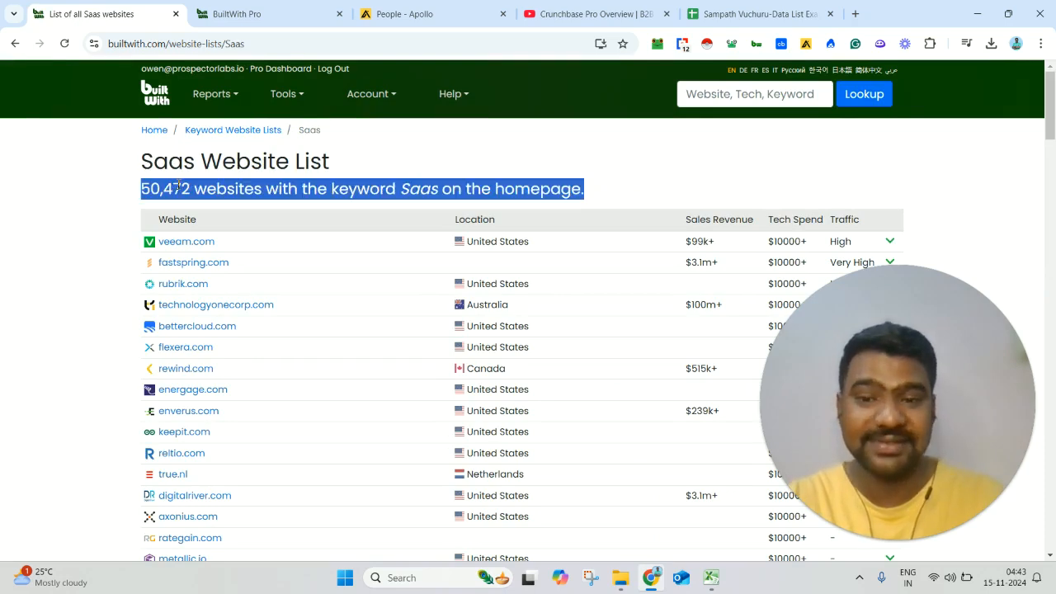
click(178, 184)
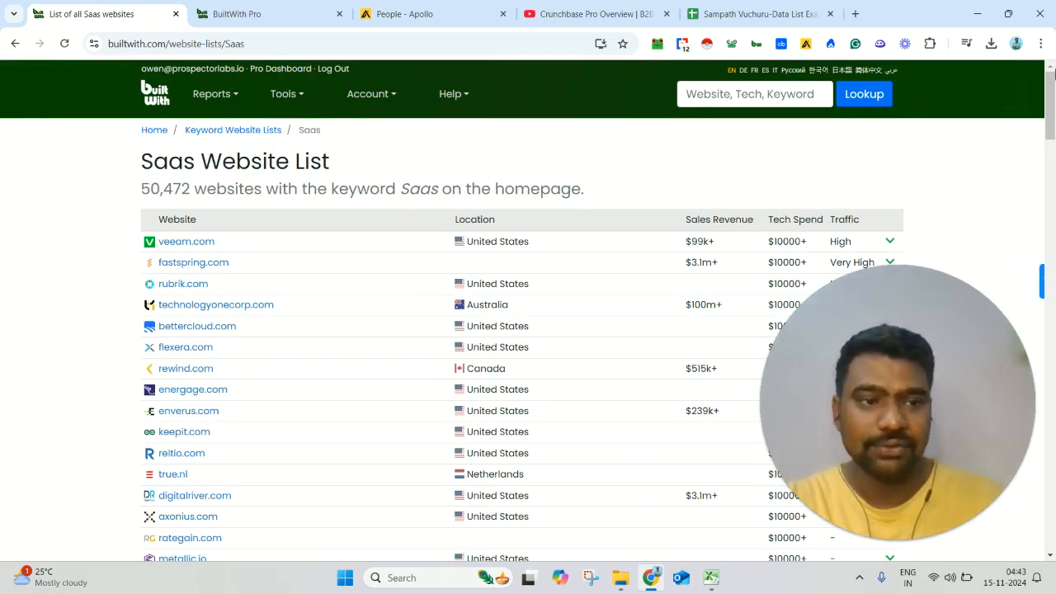
drag(1052, 118, 1053, 289)
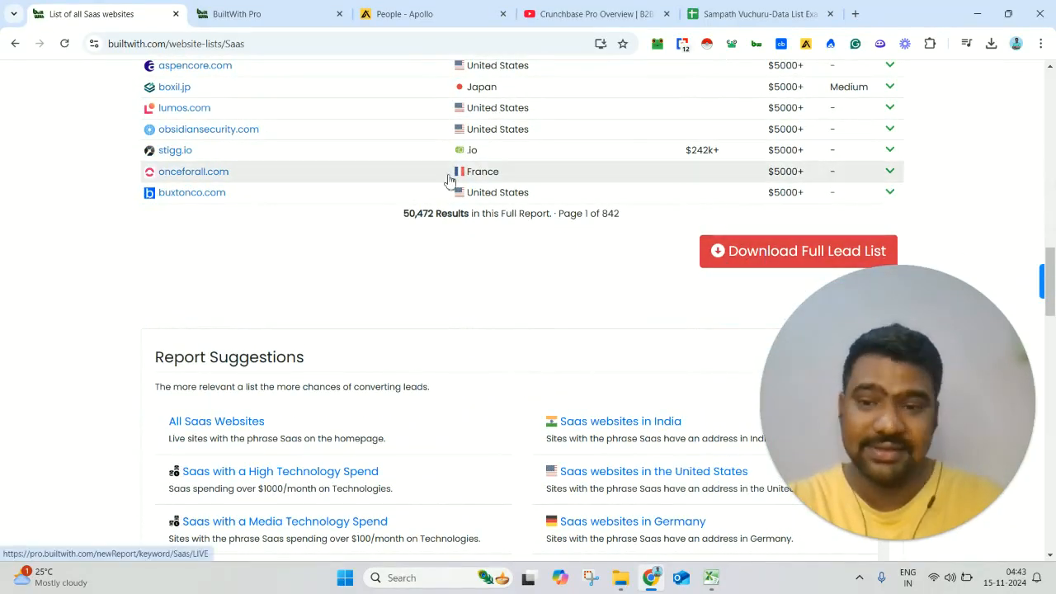
triple_click(418, 223)
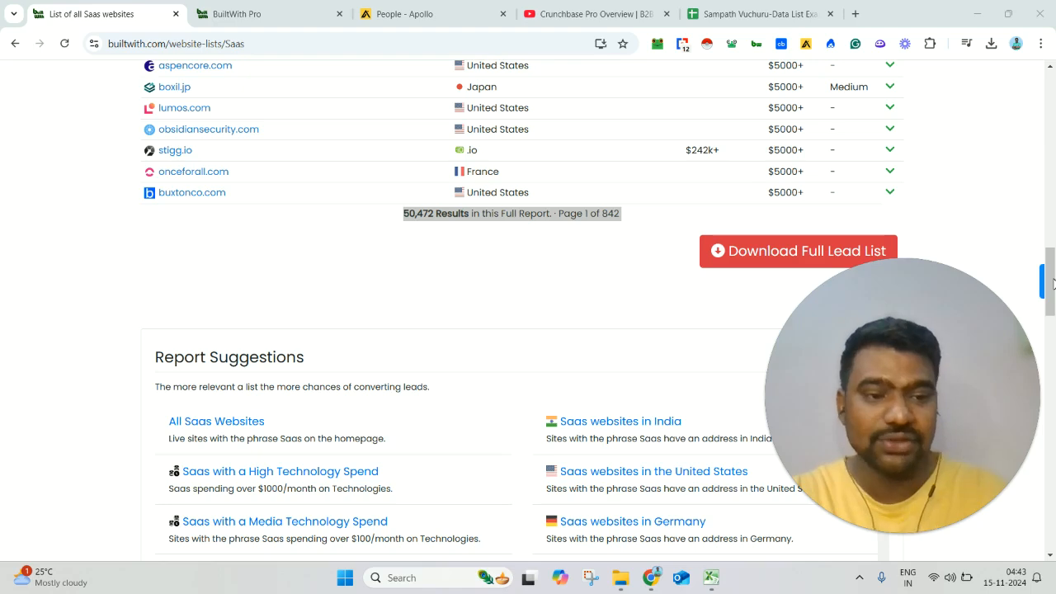
click(556, 321)
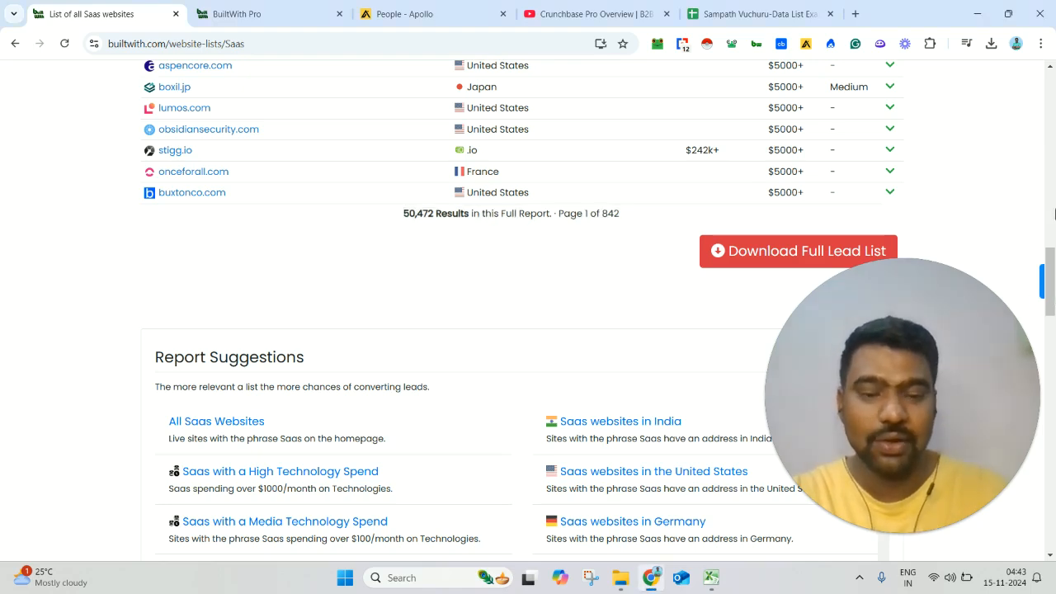
Step: Create the suggested report of Saas websites in the United States and check it in the reports list
scroll(1050, 293, down, 3)
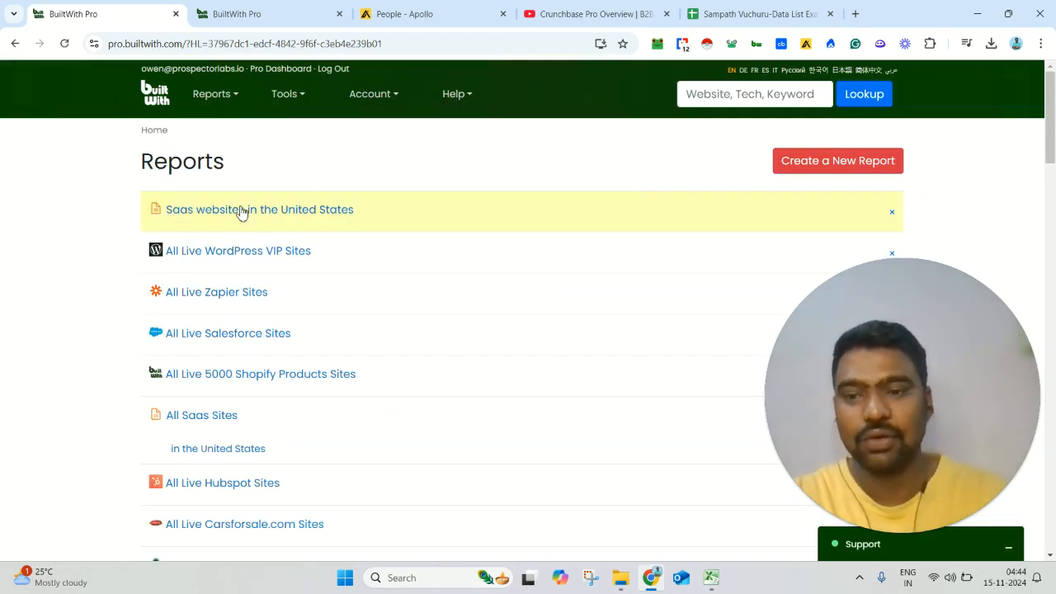
click(243, 12)
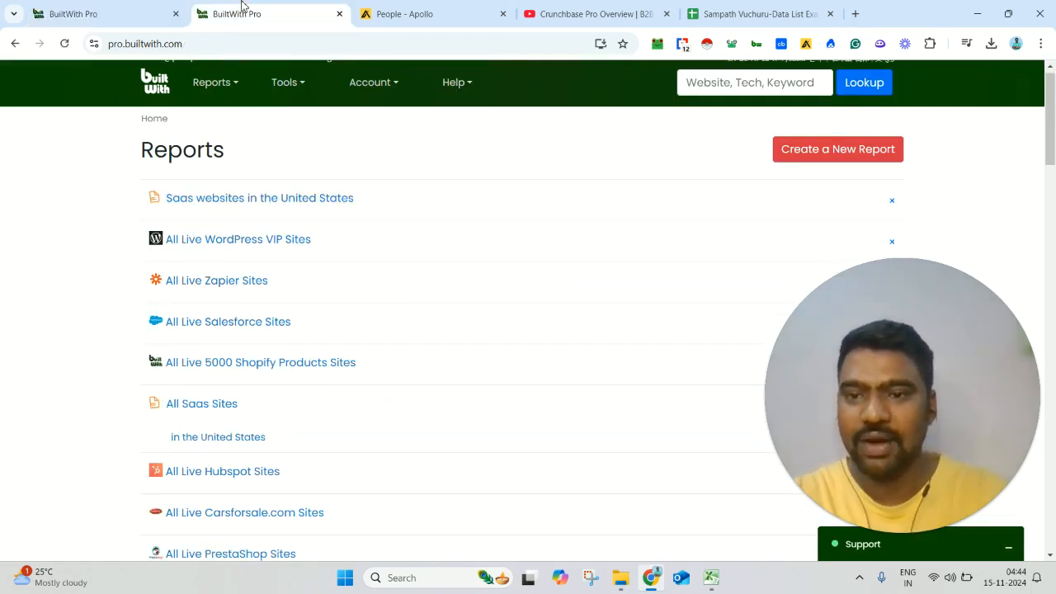
click(99, 11)
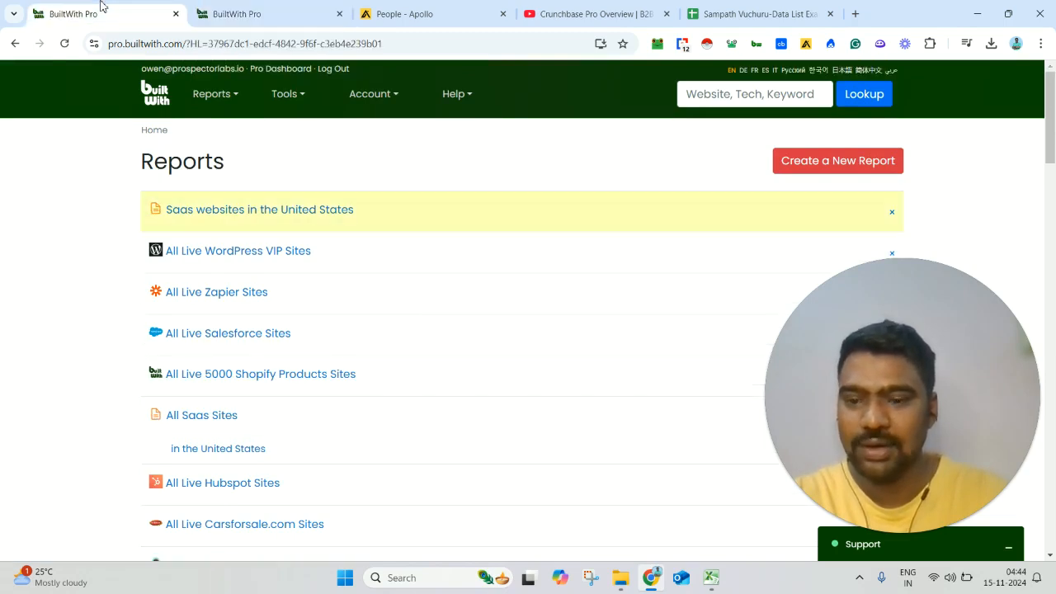
Step: Open the United States version of the All Saas Sites report and check its number of results
click(223, 452)
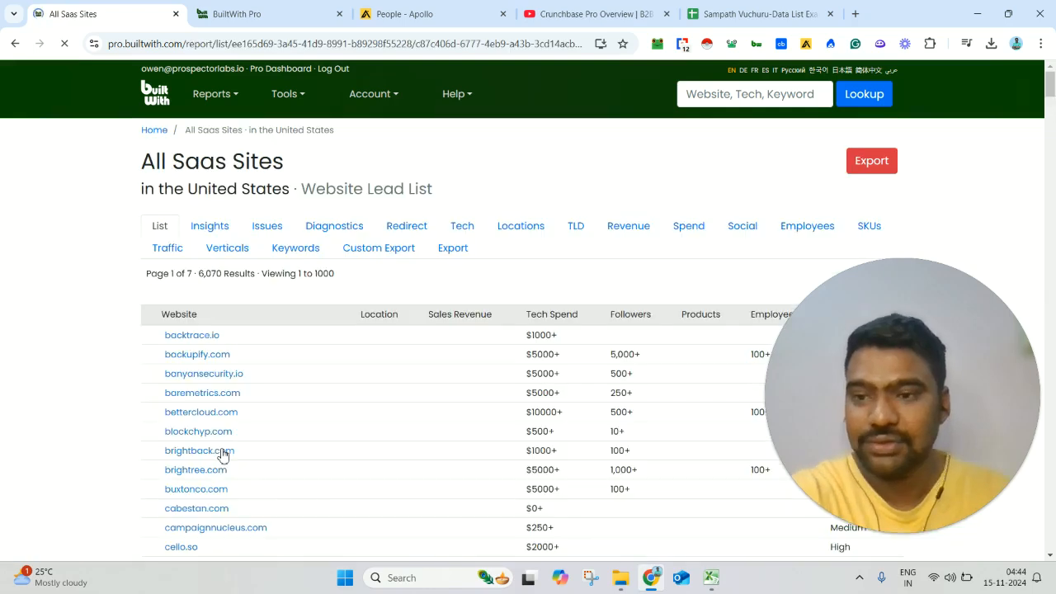
triple_click(193, 273)
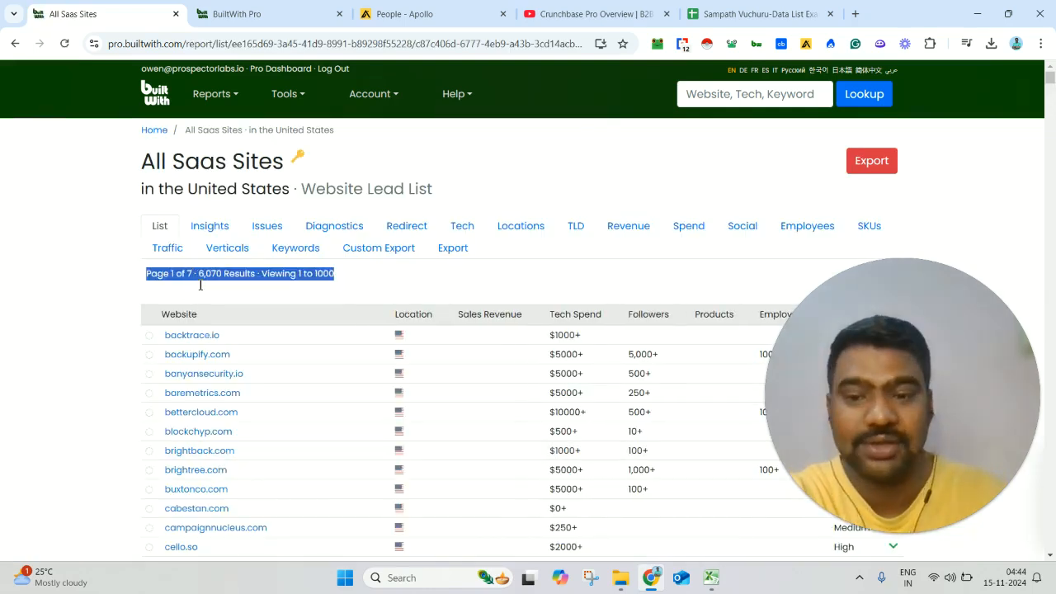
click(306, 277)
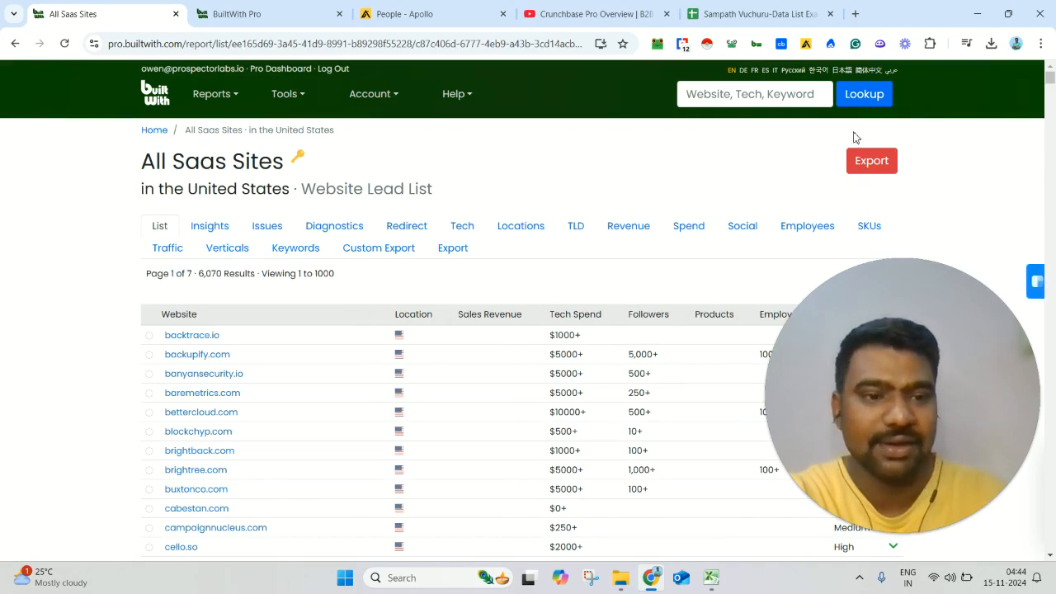
Step: Download the finished custom export of All Saas Sites in the United States as a CSV file
click(858, 158)
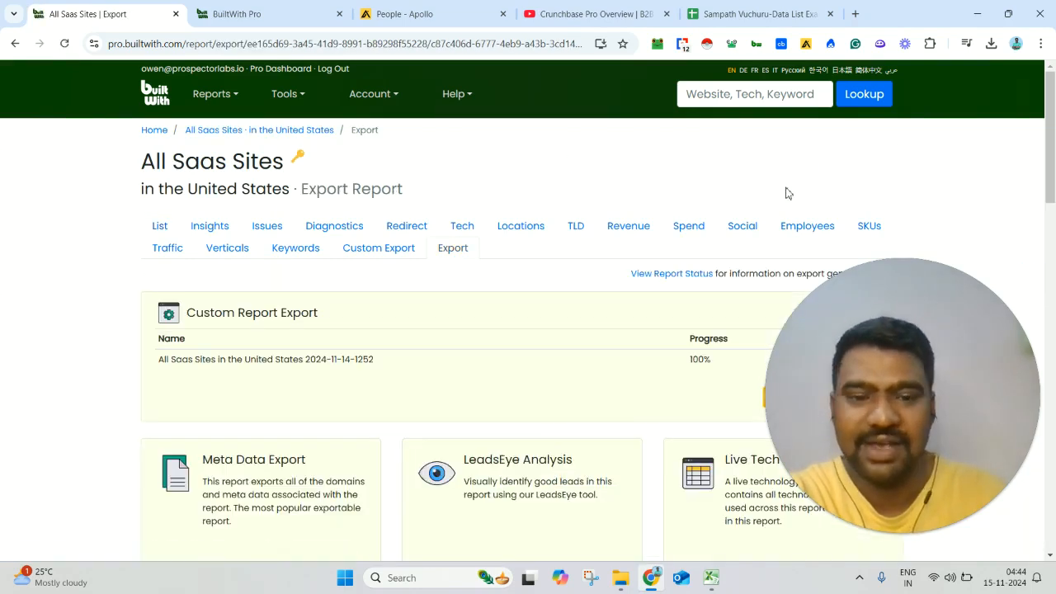
scroll(849, 195, down, 2)
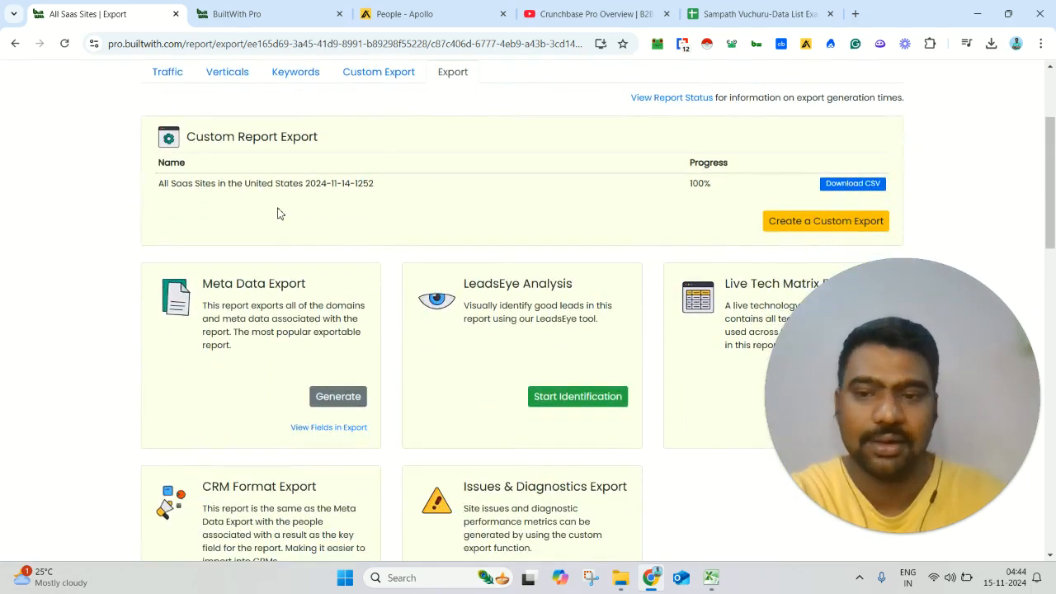
click(879, 186)
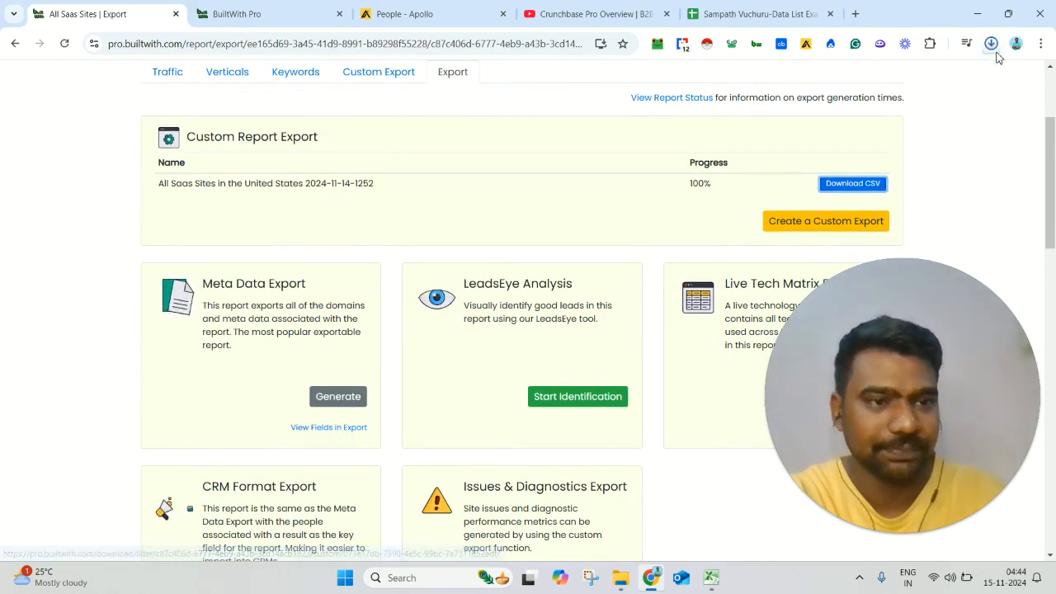
Step: Switch to the All-Saas-Sites-in-the-United-States file in Excel and select cell A1
click(717, 581)
click(658, 526)
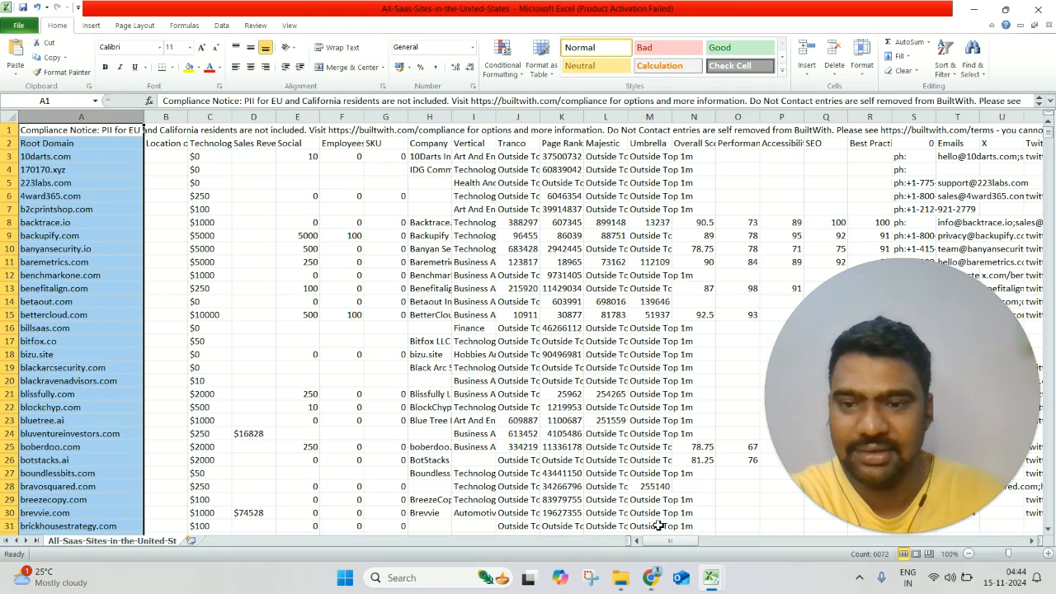
click(254, 144)
click(142, 136)
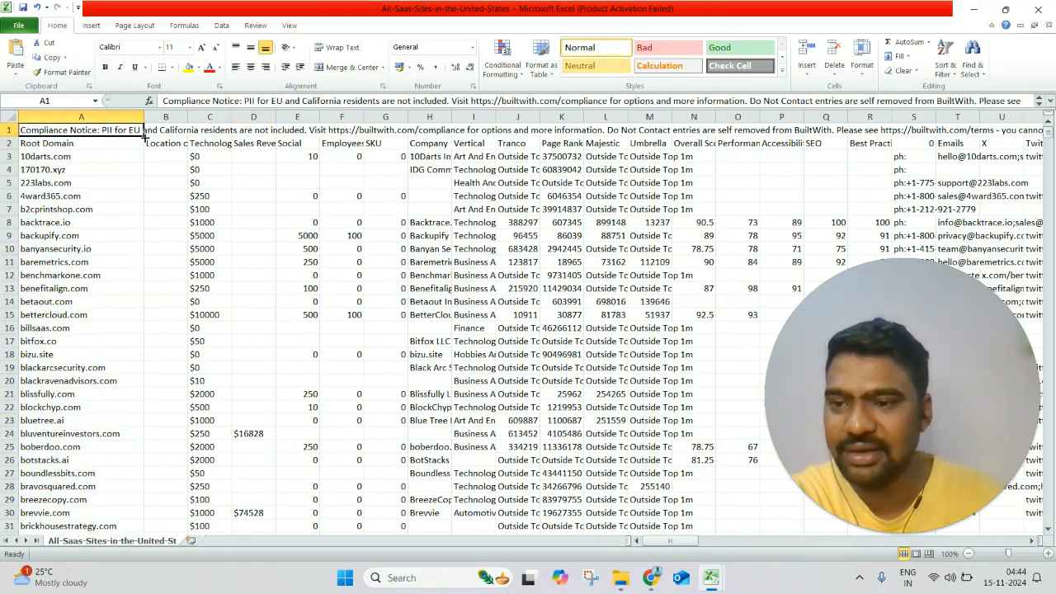
Step: Look across all exported columns, from Root Domain to Compliance, and return to the first column
key(Right)
key(Right)
key(Right)
key(Right)
key(Right)
key(Right)
key(Right)
key(Right)
key(Right)
key(Right)
key(Right)
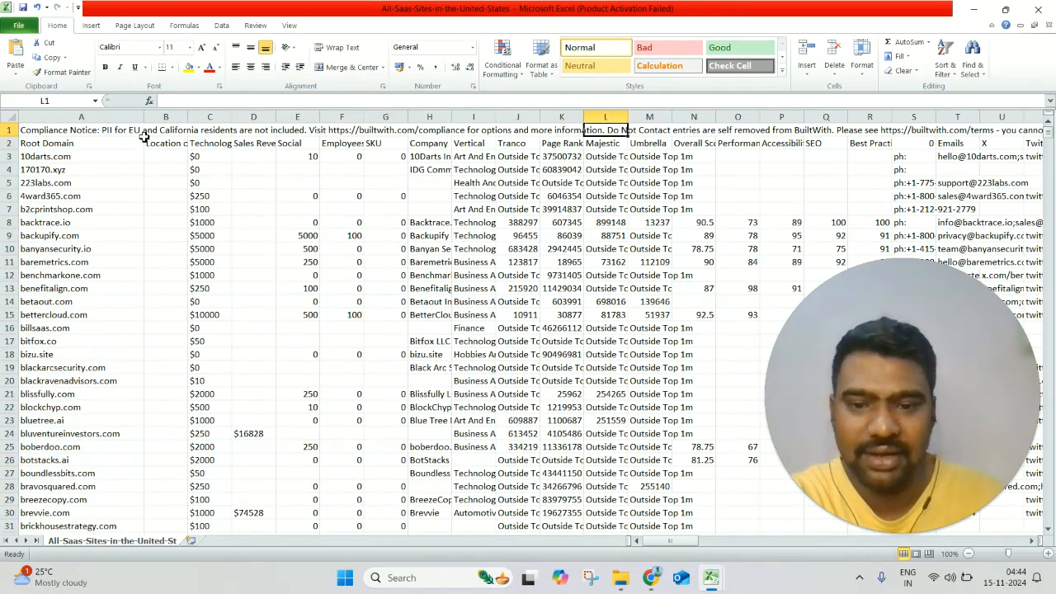
key(Right)
key(Right)
key(Right)
key(Right)
key(Right)
key(Right)
key(Right)
key(Right)
key(Left)
key(Left)
key(Left)
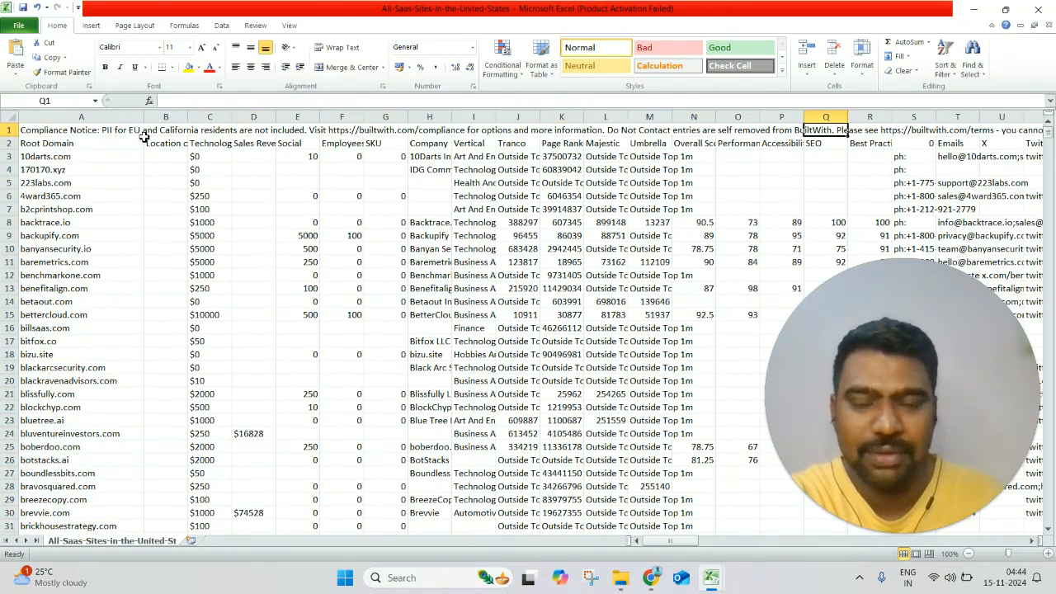
key(Right)
key(Right)
key(Right)
key(Right)
key(Right)
key(Right)
key(Right)
key(Right)
key(Right)
key(Right)
key(Right)
key(Left)
key(Left)
key(Left)
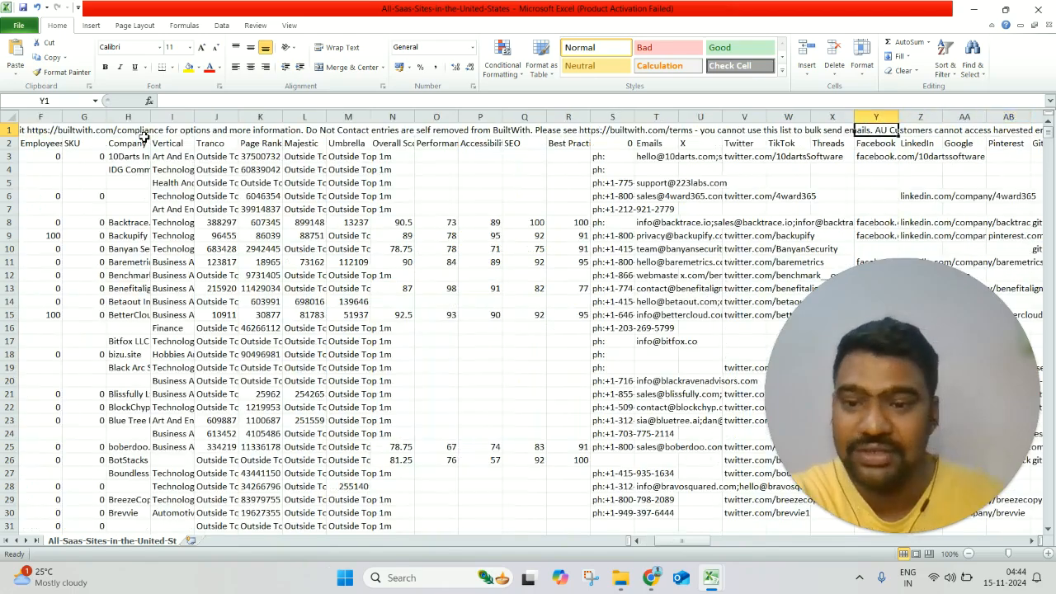
key(Left)
key(Left)
key(Right)
key(Right)
key(Right)
key(Right)
key(Right)
key(Right)
key(Right)
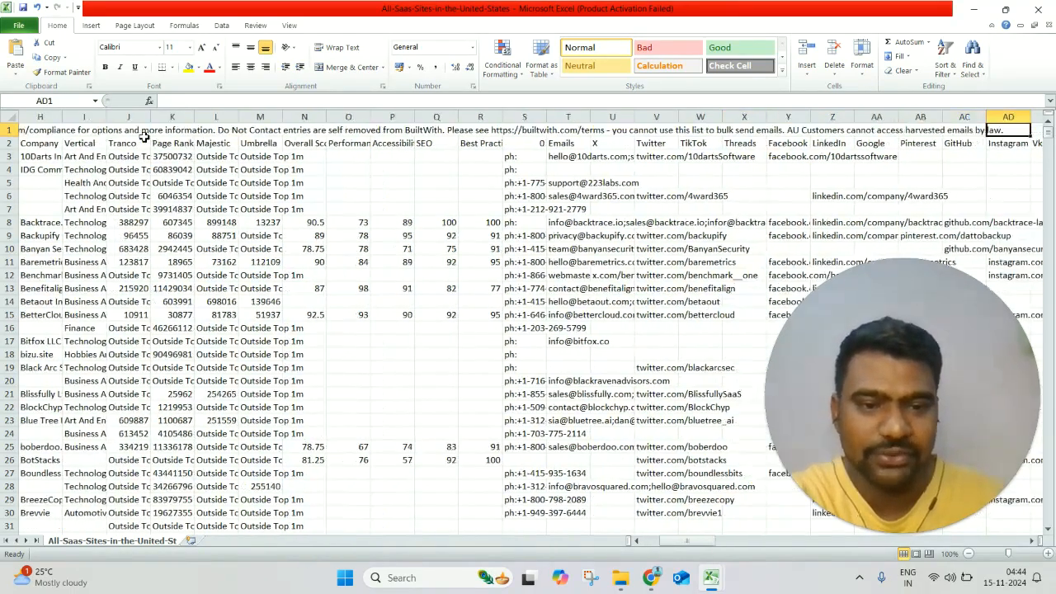
key(Right)
key(Right)
key(Right)
key(Right)
key(Right)
key(Right)
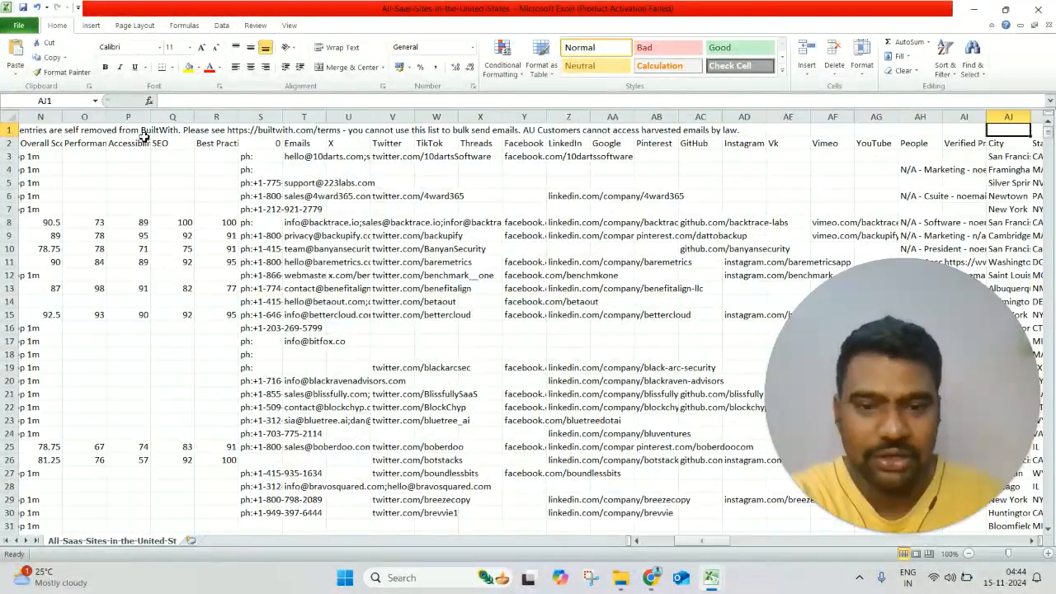
key(Right)
key(Right)
key(Right)
key(Right)
key(Right)
key(Right)
key(Right)
key(Right)
key(Right)
key(Right)
key(Right)
key(Right)
key(Right)
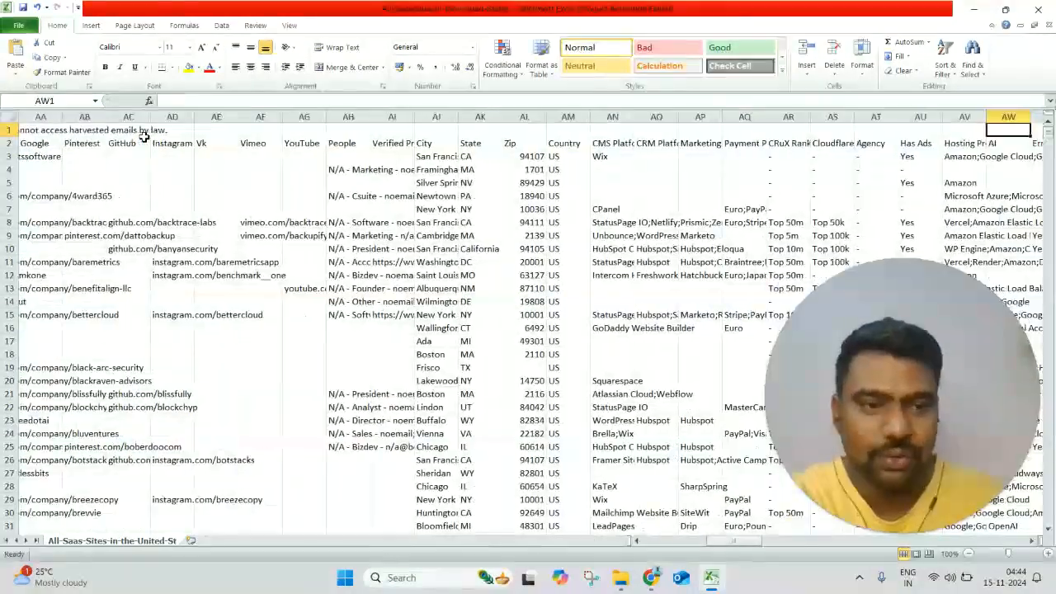
key(Right)
key(Right)
key(Right)
key(Right)
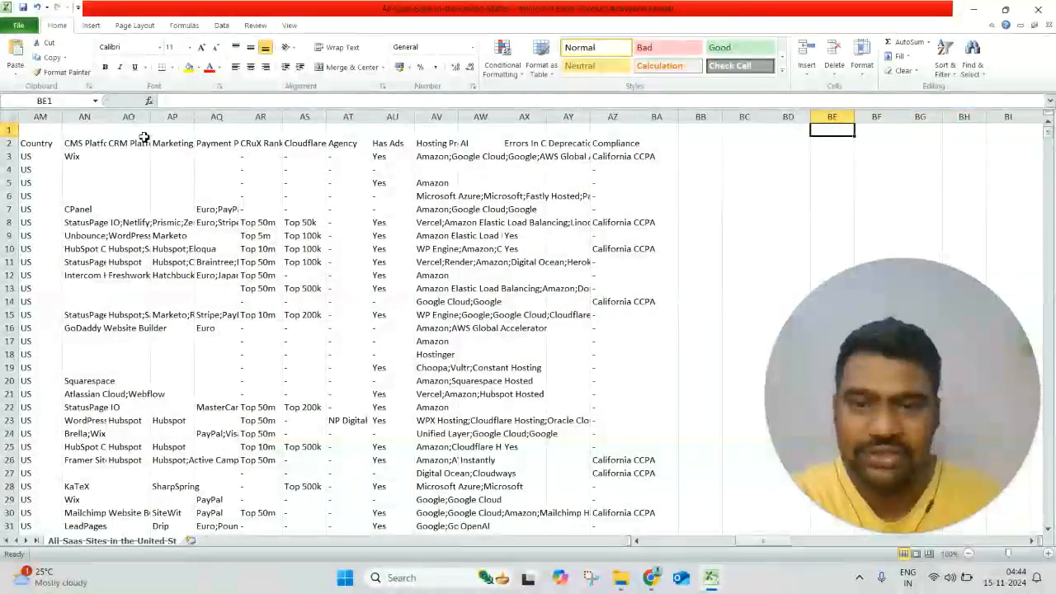
key(ctrl+Left)
key(ctrl+Left)
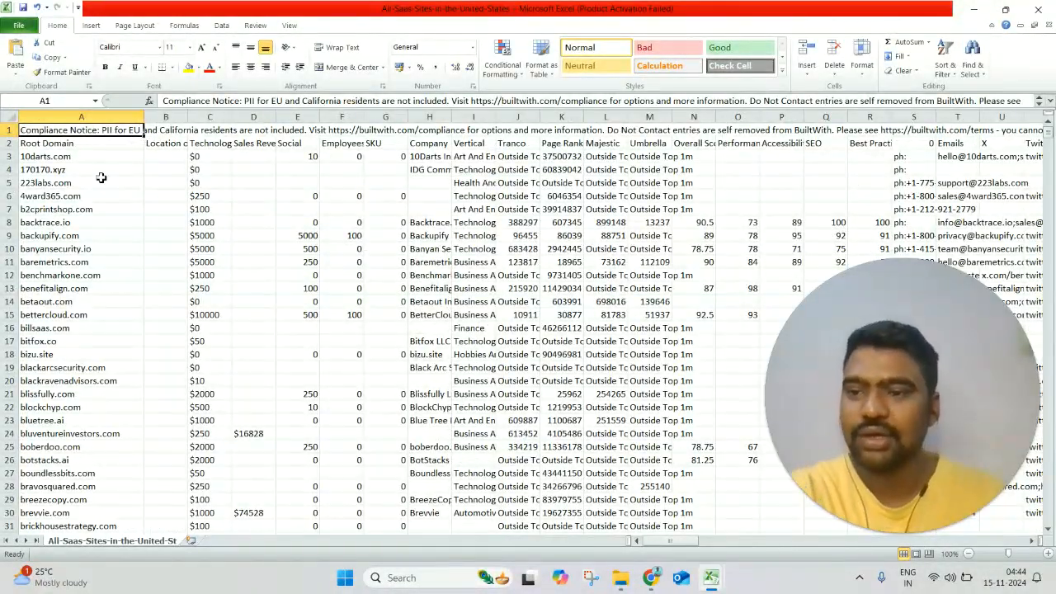
Step: Inspect sample entries in the technology spend and Umbrella ranking columns of the exported list
click(192, 182)
click(201, 159)
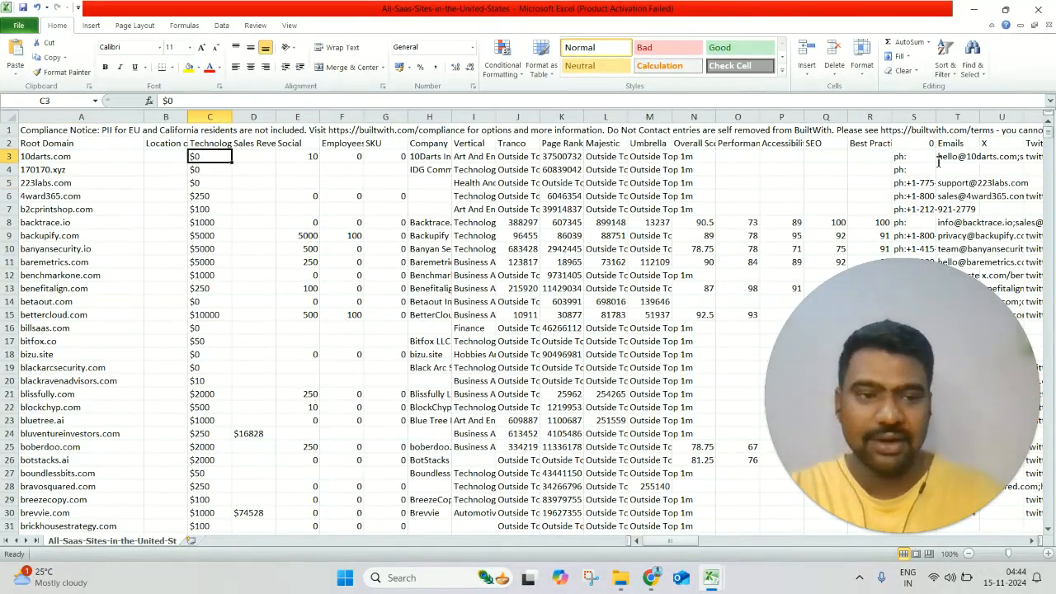
click(647, 183)
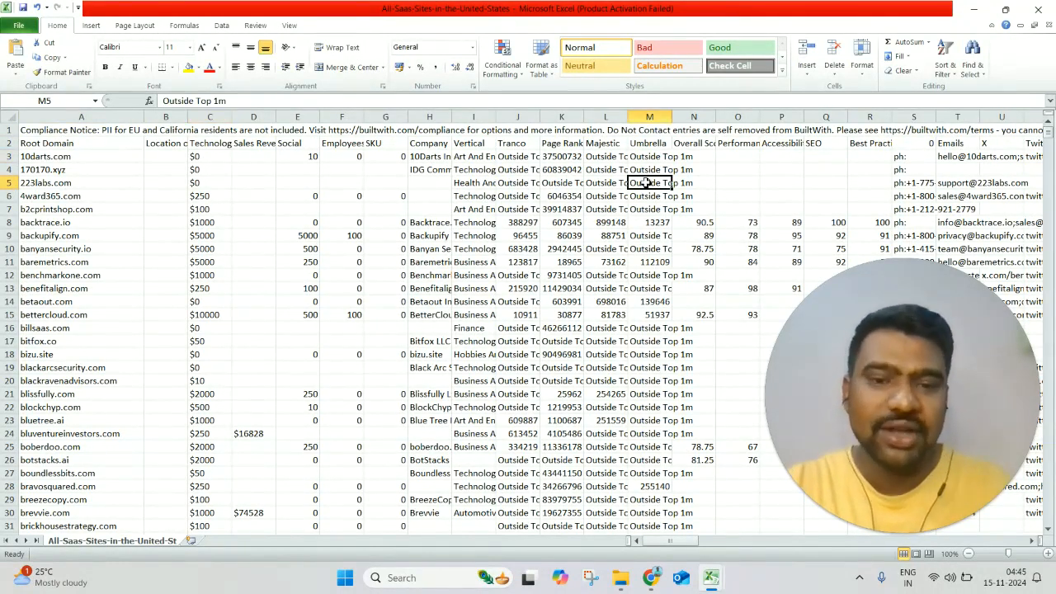
click(120, 133)
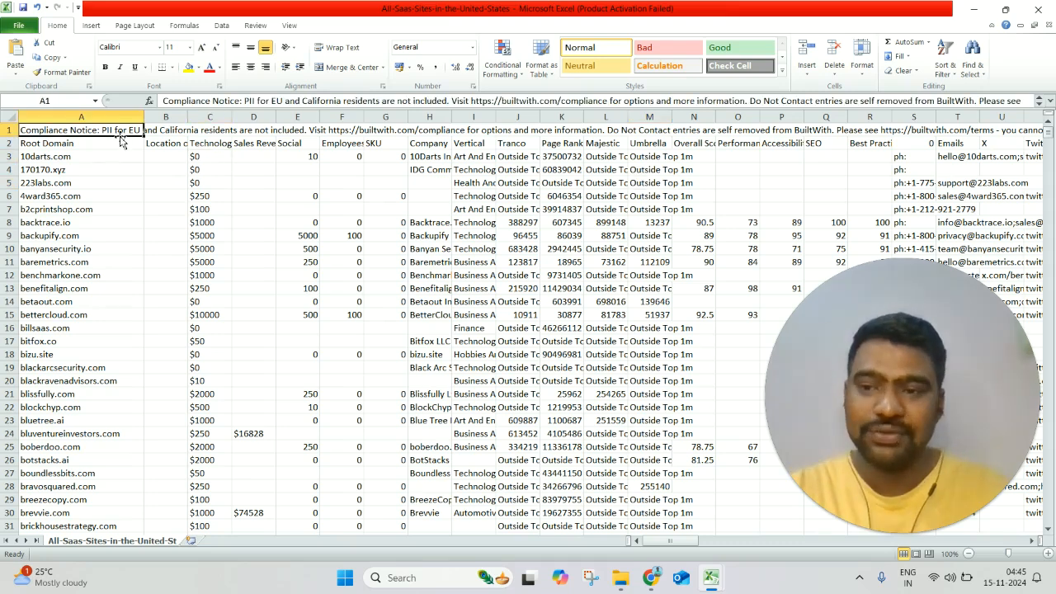
click(310, 212)
Step: Select the entire Root Domain column and bring up its copy options
click(110, 114)
right_click(110, 116)
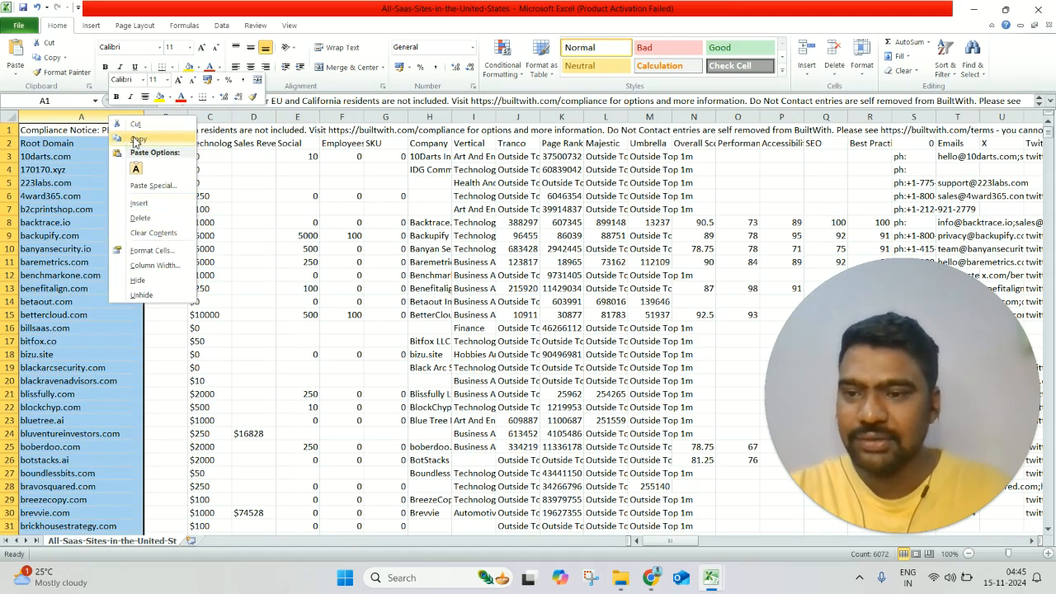
click(302, 207)
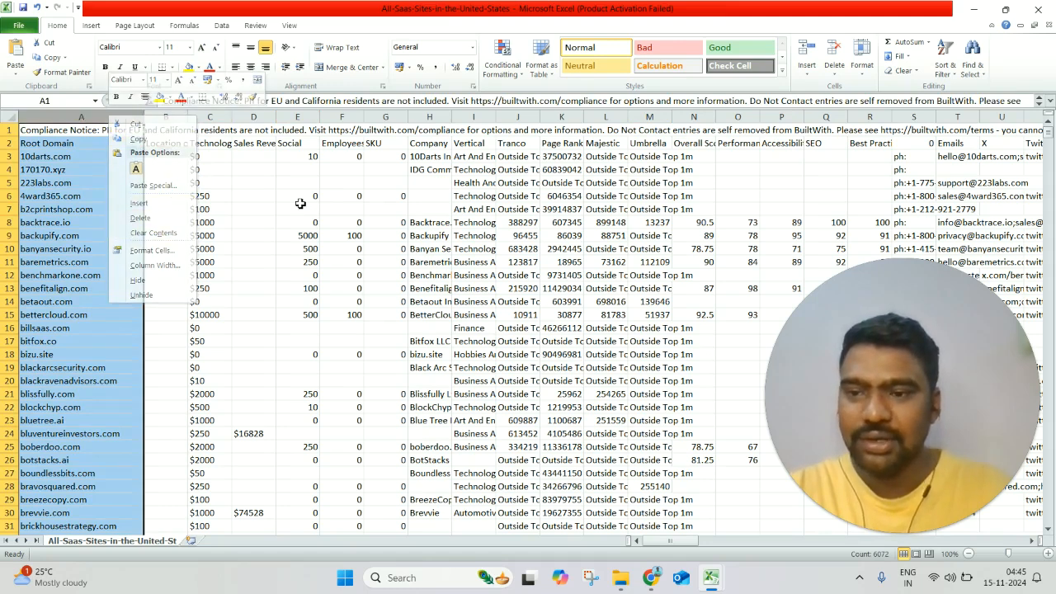
Step: Switch to the Apollo People search in the browser and look through its filters from Lists down to Territories
click(650, 578)
click(439, 8)
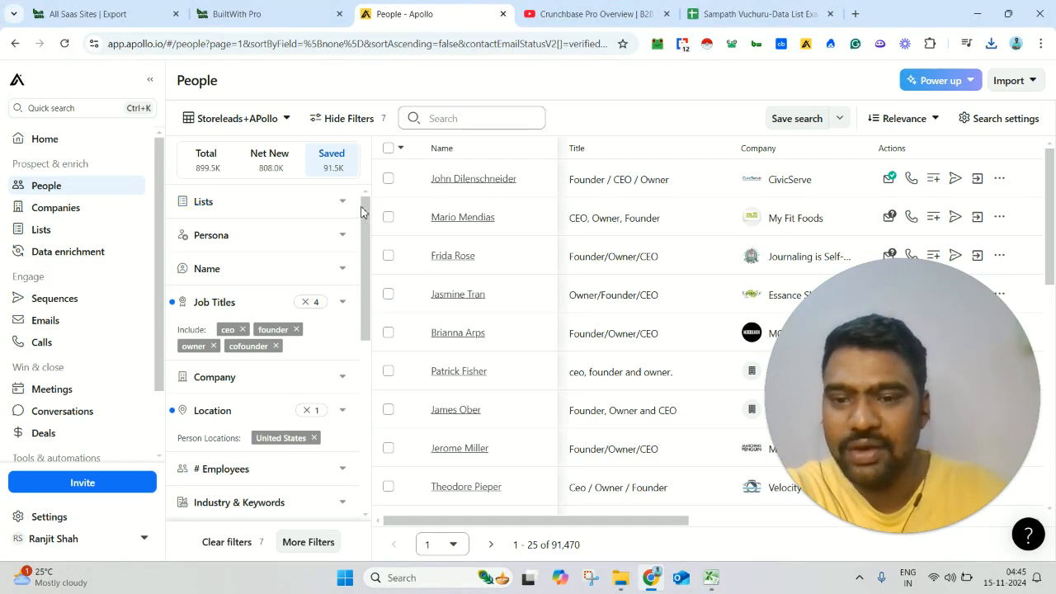
scroll(361, 212, down, 1)
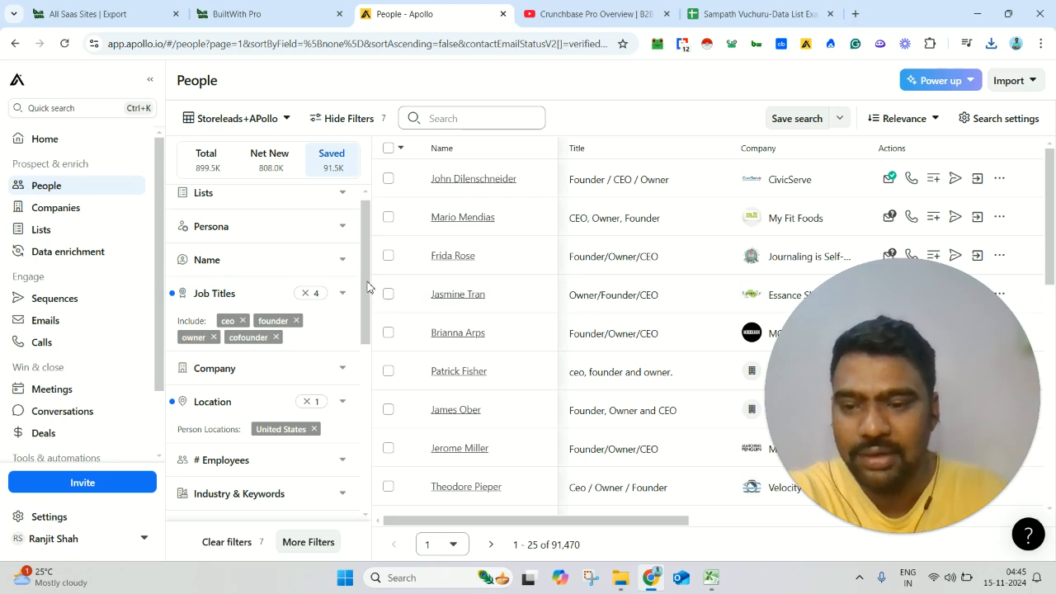
scroll(369, 298, down, 1)
scroll(368, 302, down, 2)
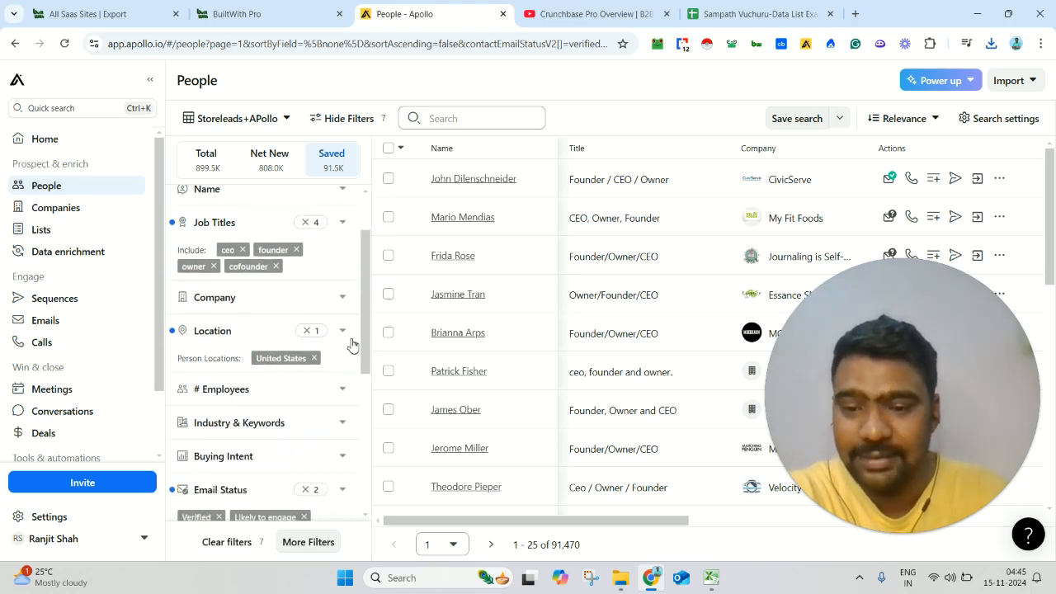
scroll(369, 354, down, 2)
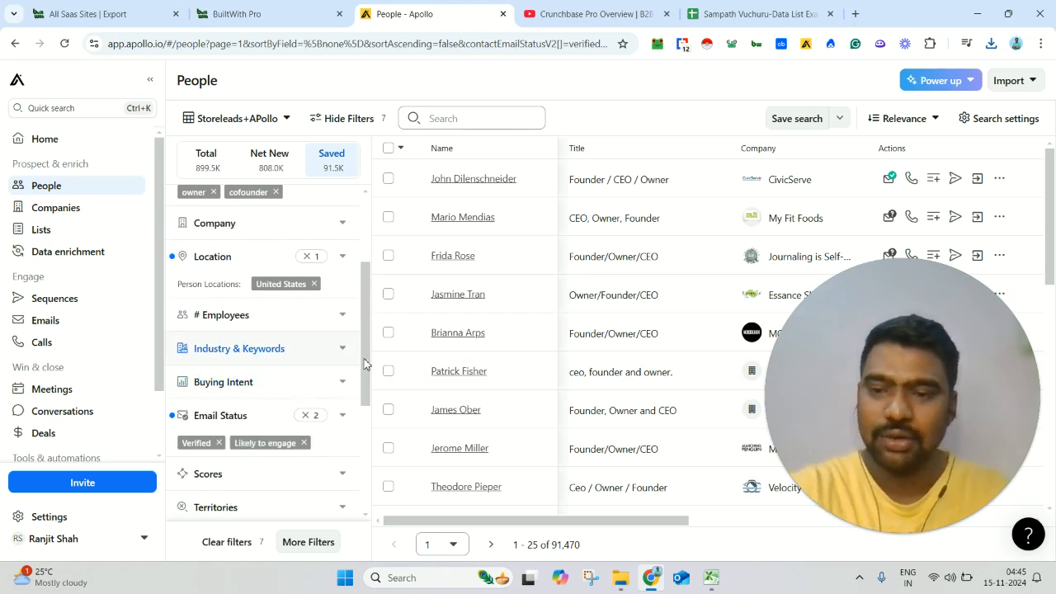
drag(365, 360, 366, 343)
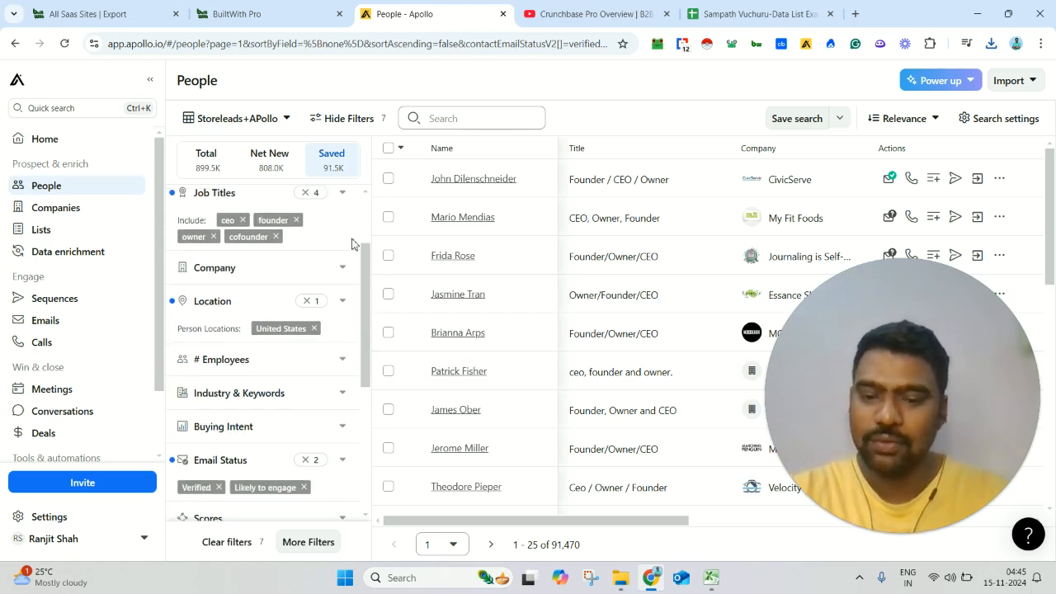
mouse_move(711, 578)
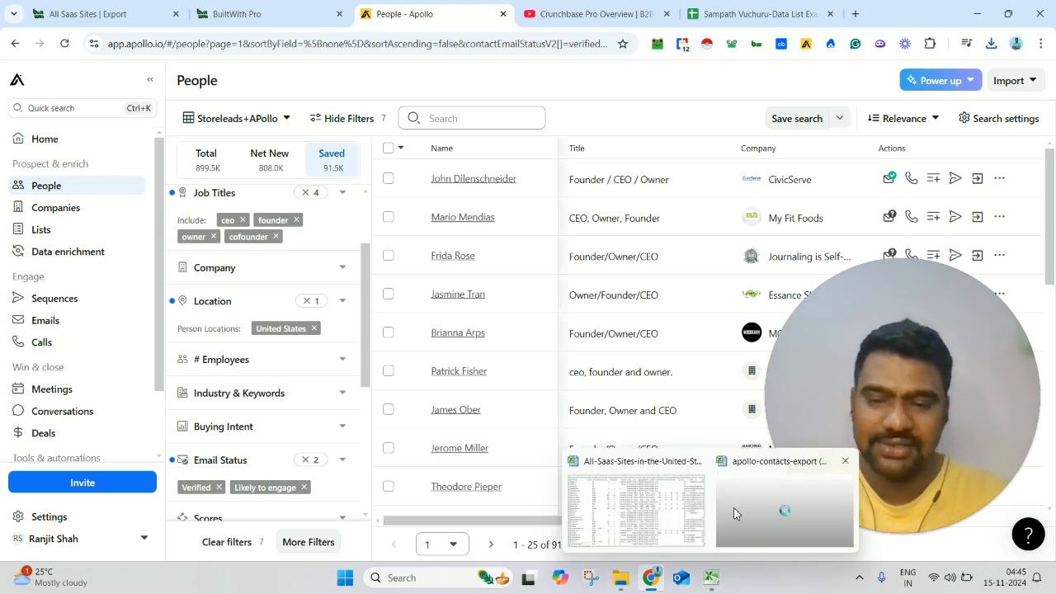
Step: Paste the copied root domains into the Company filter's list of companies to include and run the search
click(347, 270)
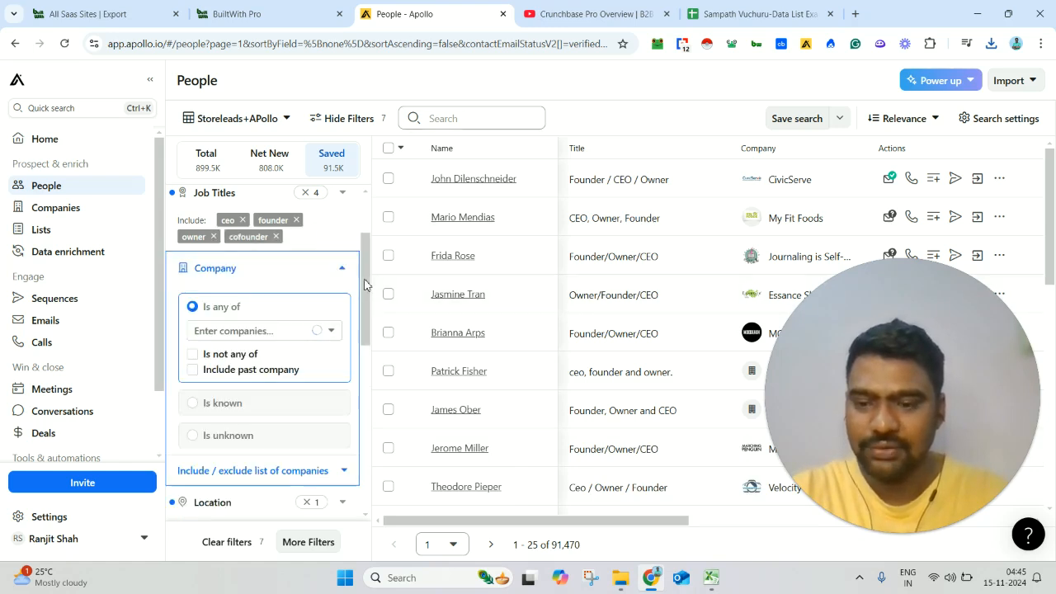
drag(367, 284, 370, 318)
click(278, 361)
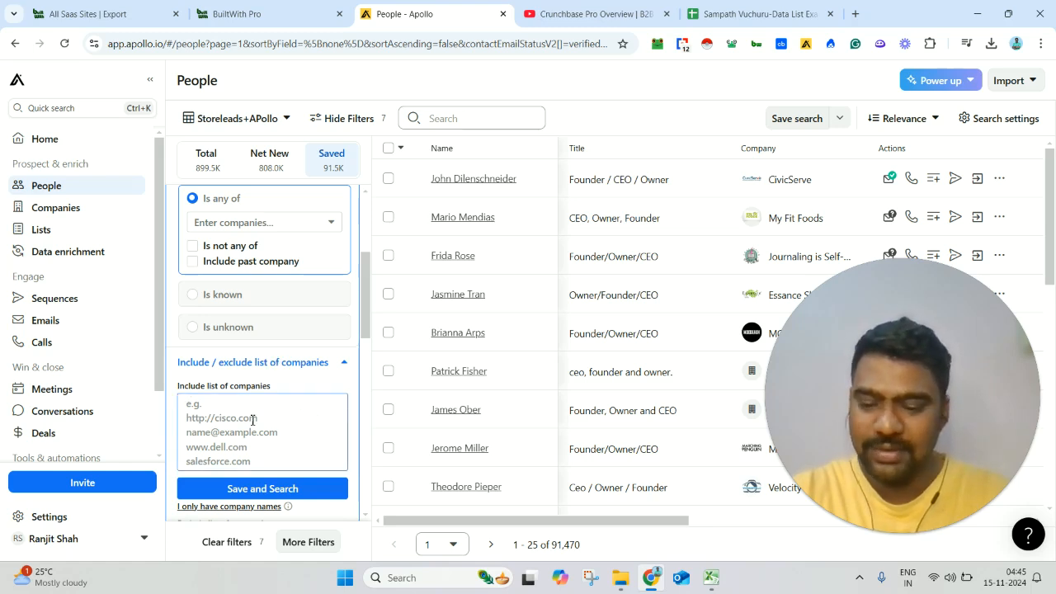
key(ctrl+v)
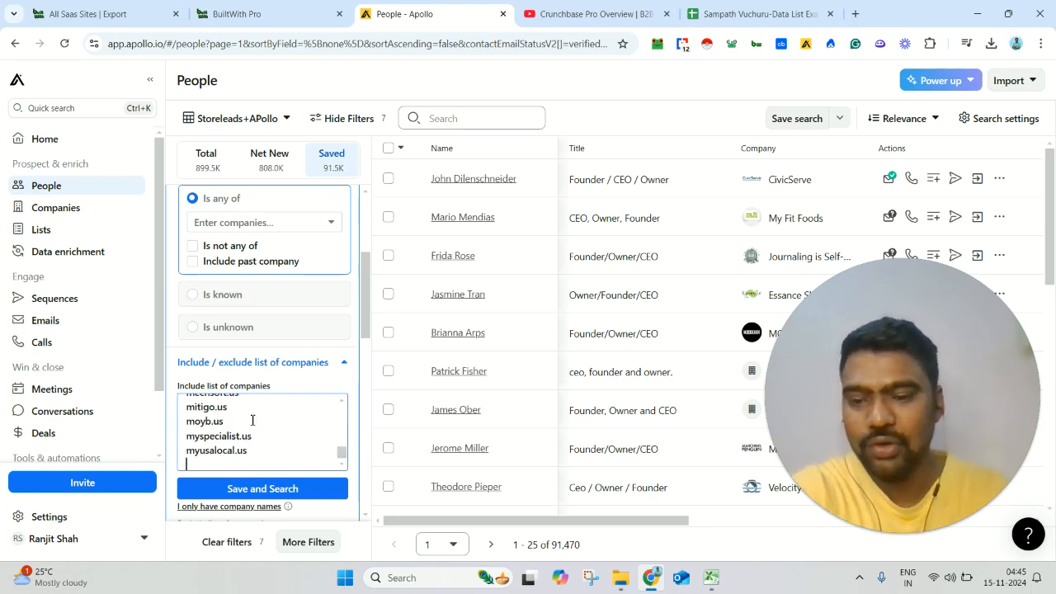
drag(342, 453, 342, 402)
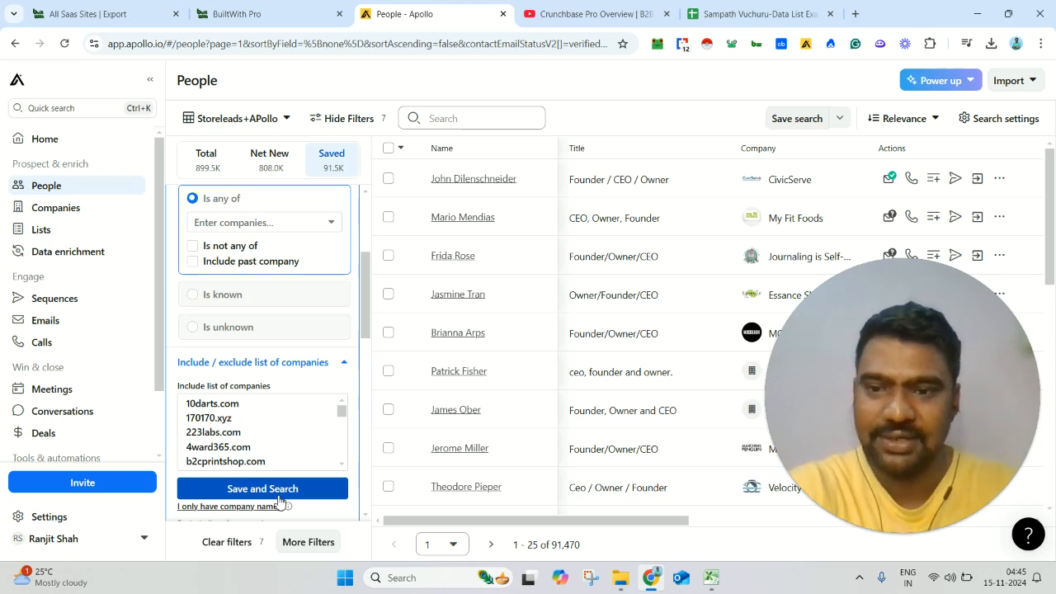
click(334, 170)
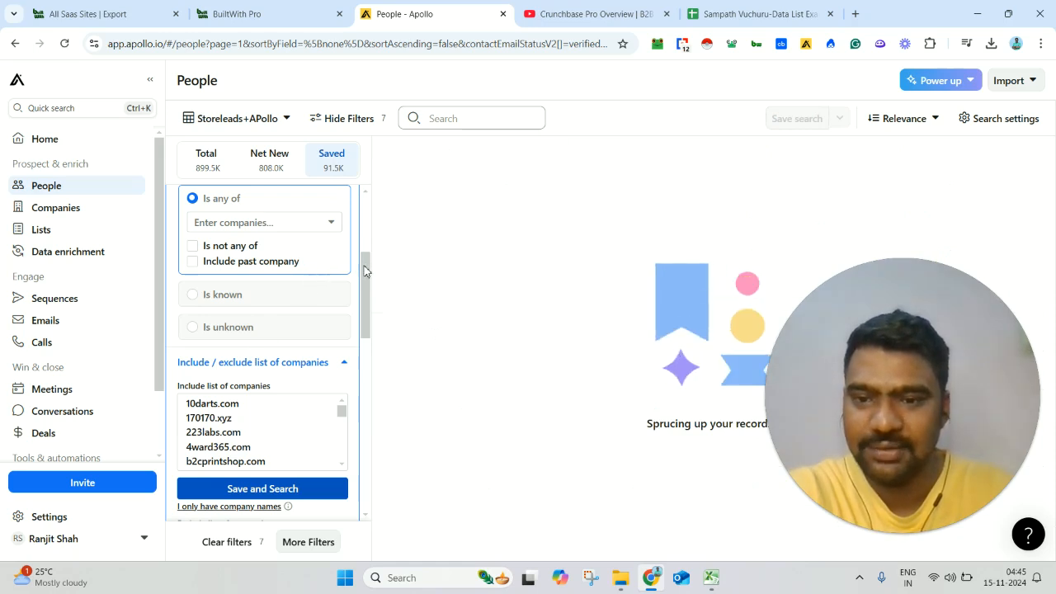
Step: Select all people in the filtered search results and bring up the CSV export options for them
drag(363, 265, 370, 234)
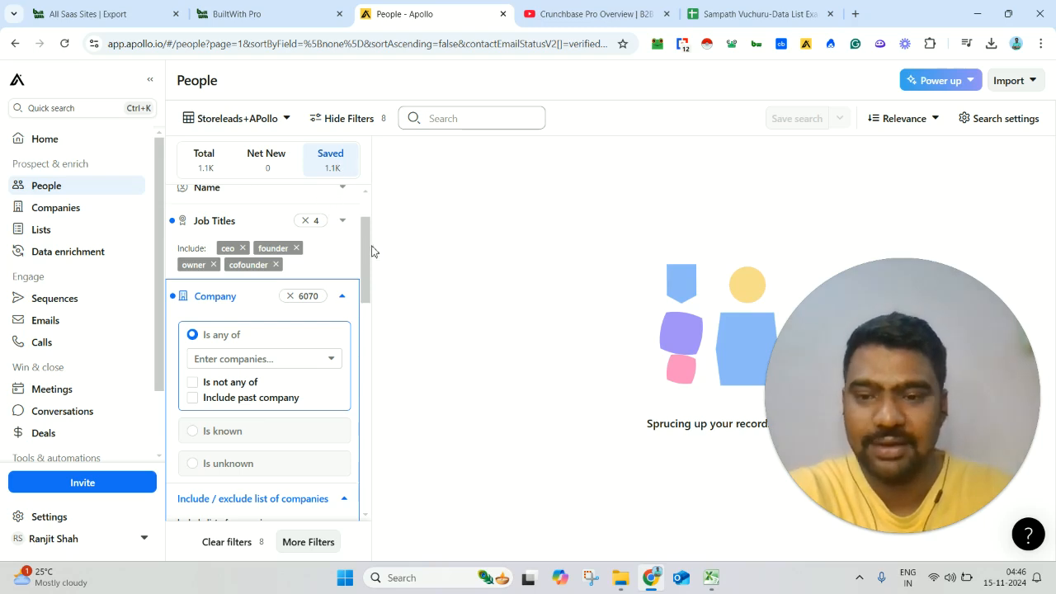
drag(368, 264, 368, 262)
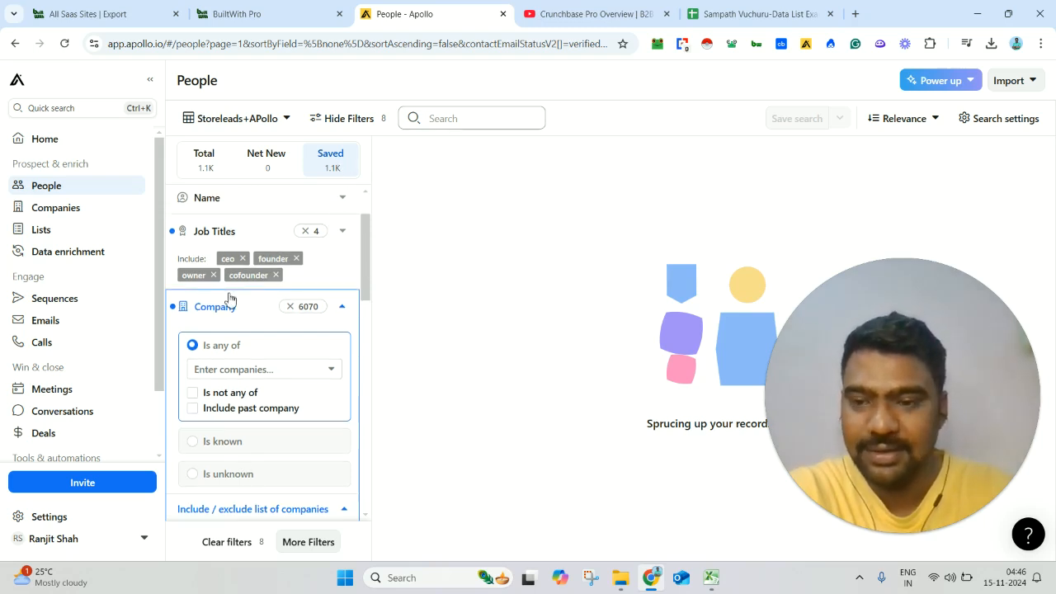
drag(262, 259, 285, 274)
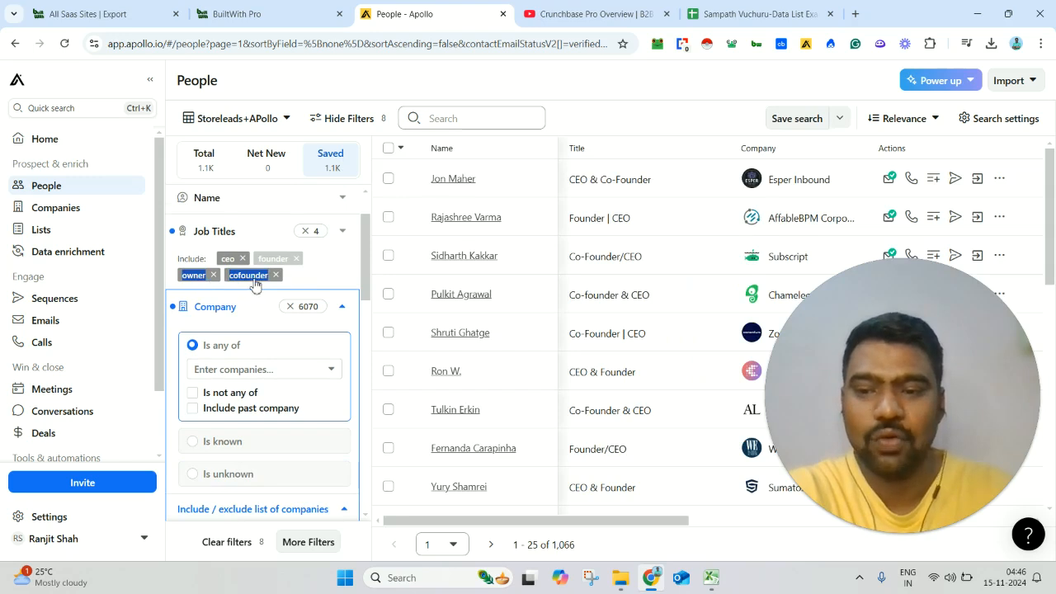
click(361, 163)
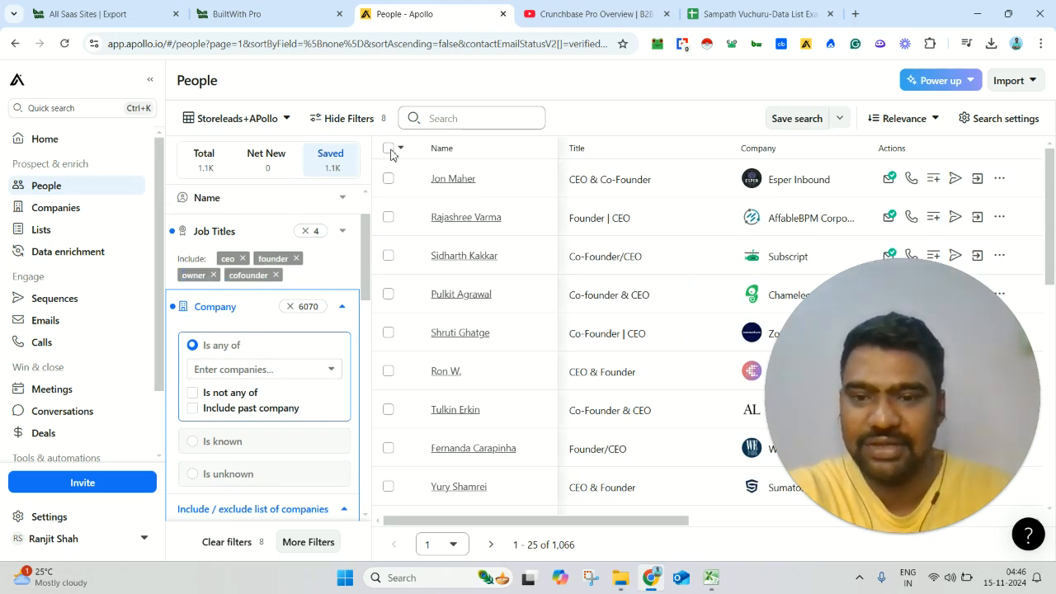
click(393, 151)
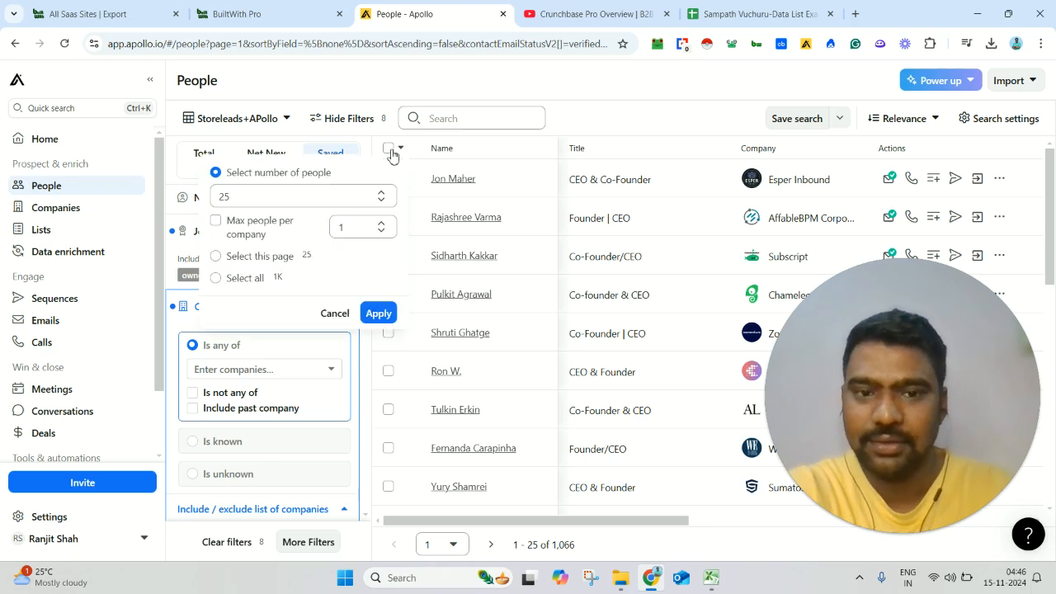
click(246, 279)
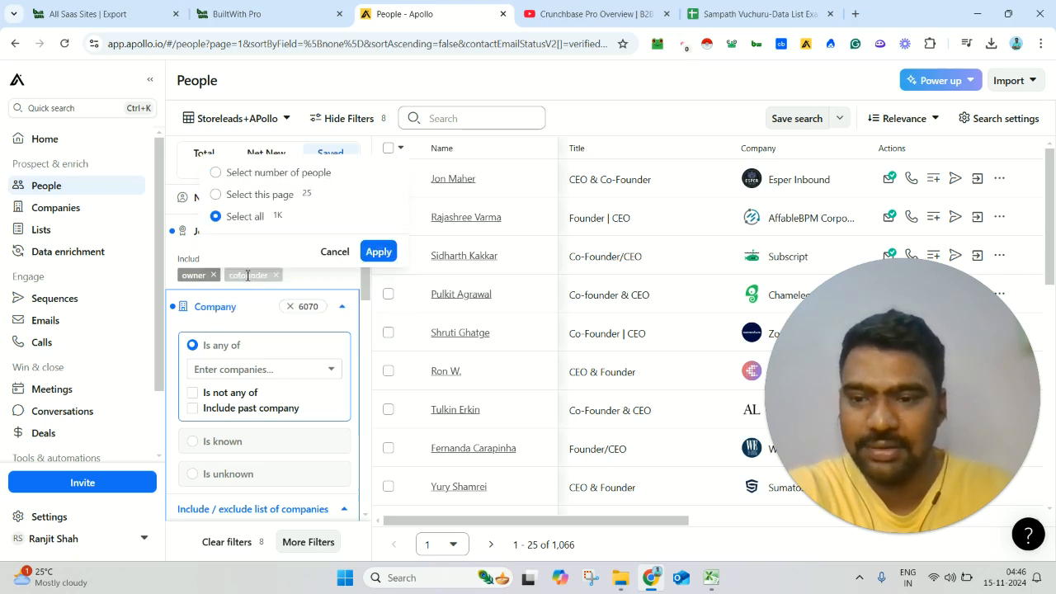
click(380, 252)
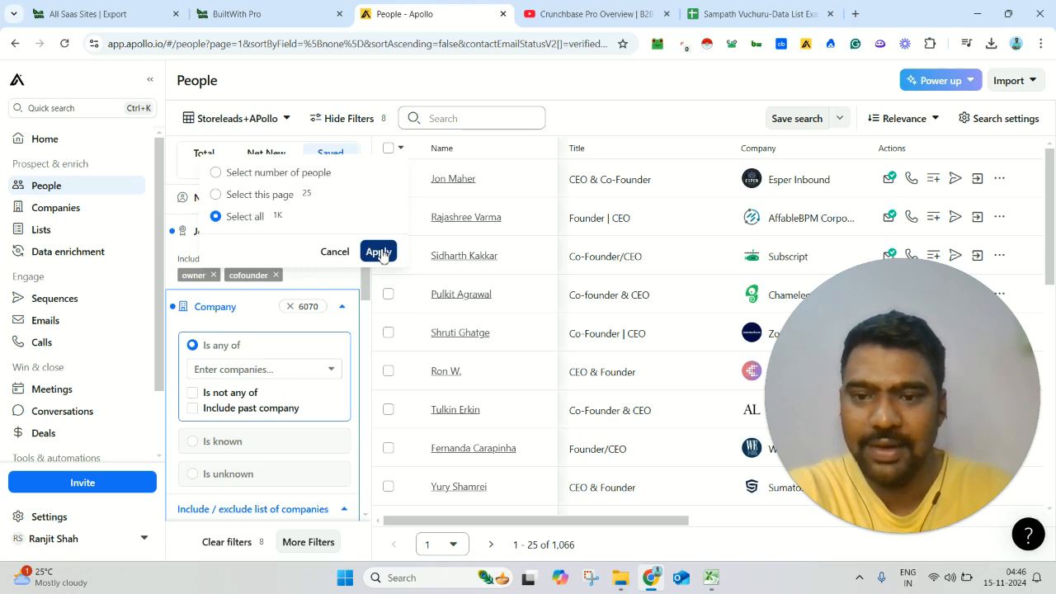
click(379, 251)
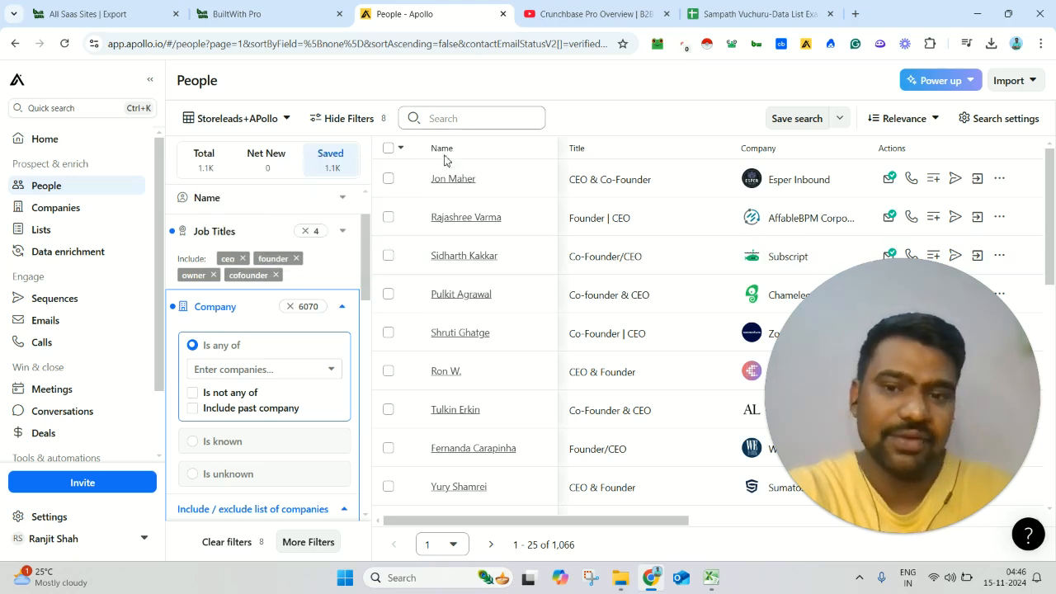
click(387, 179)
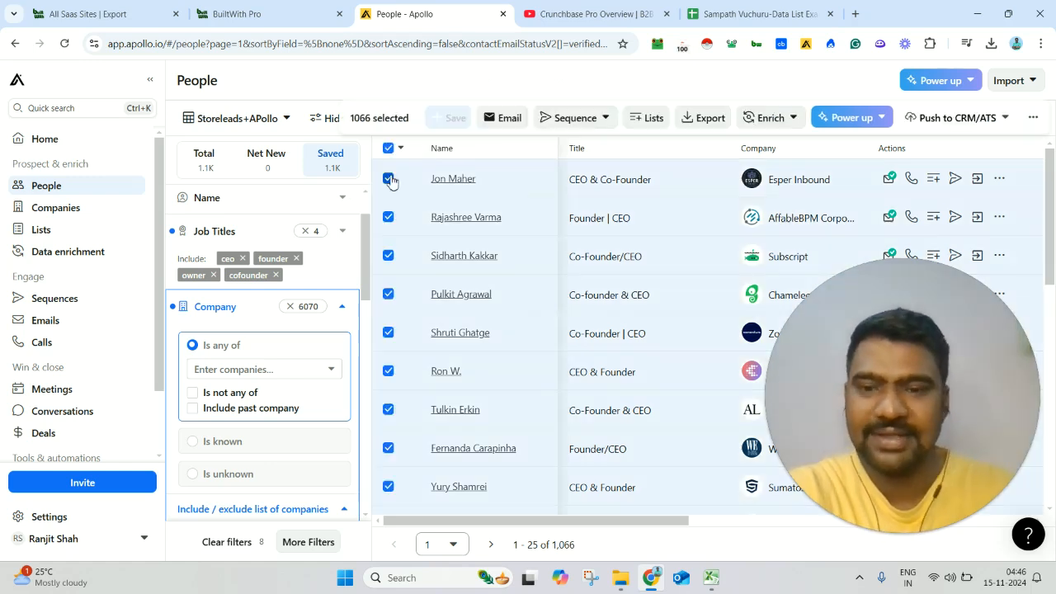
click(701, 118)
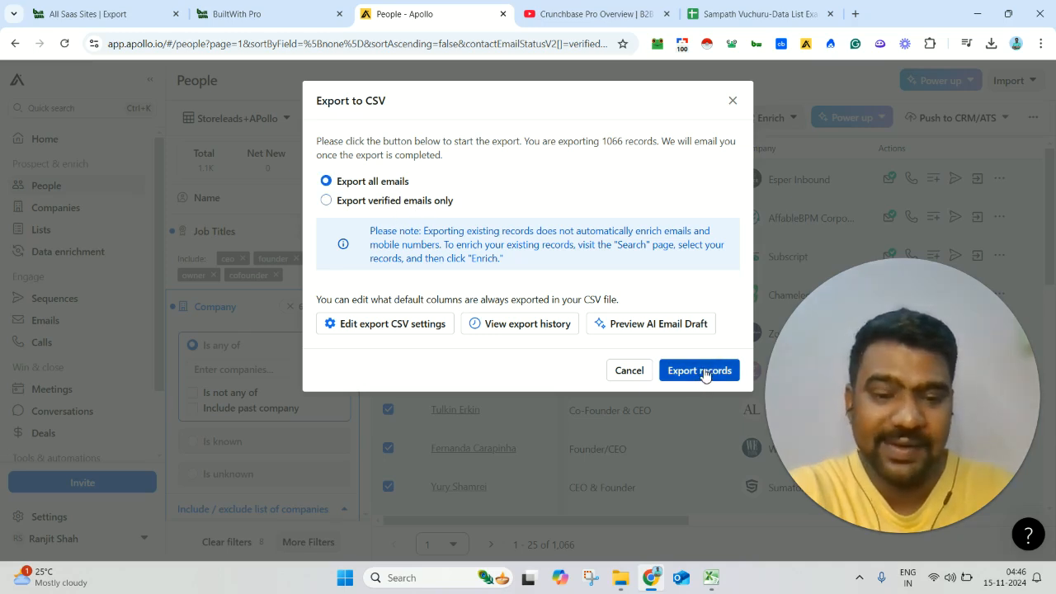
Step: Switch to the apollo-contacts-export (29) file in Excel and examine its first name, last name and title columns
mouse_move(712, 578)
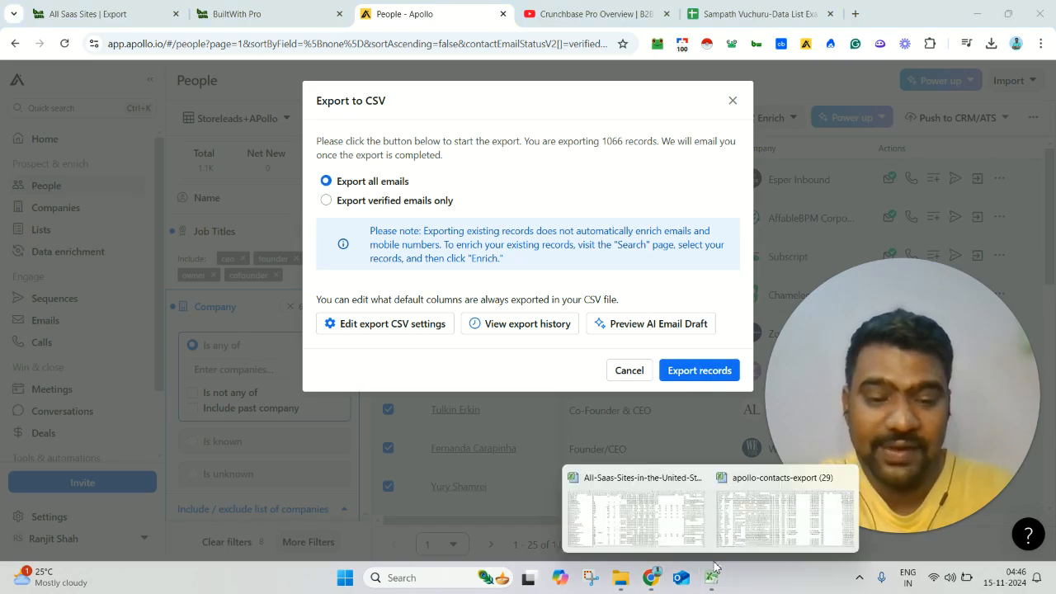
click(753, 520)
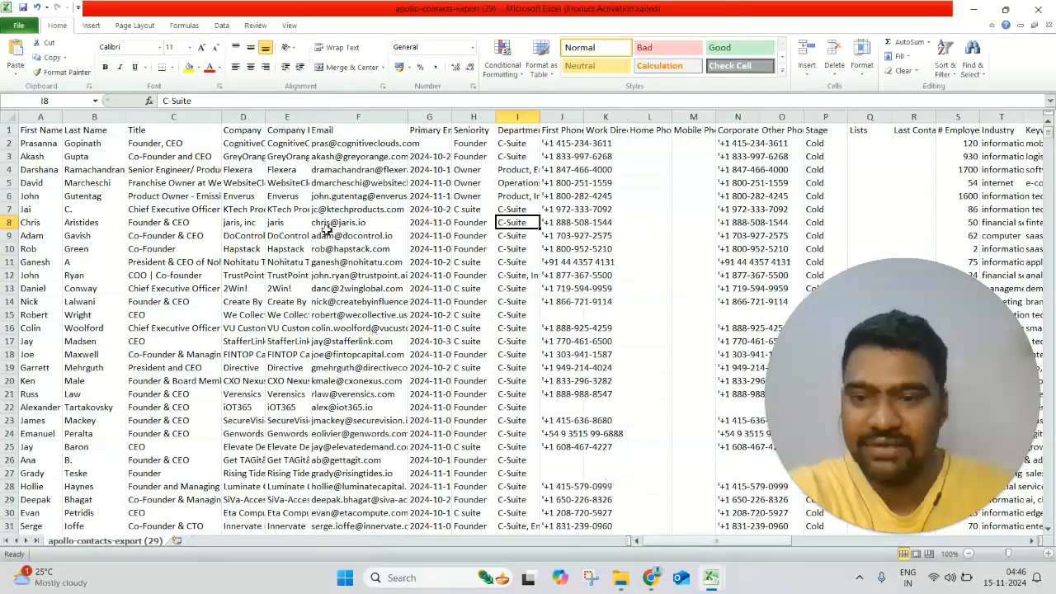
click(327, 232)
click(138, 140)
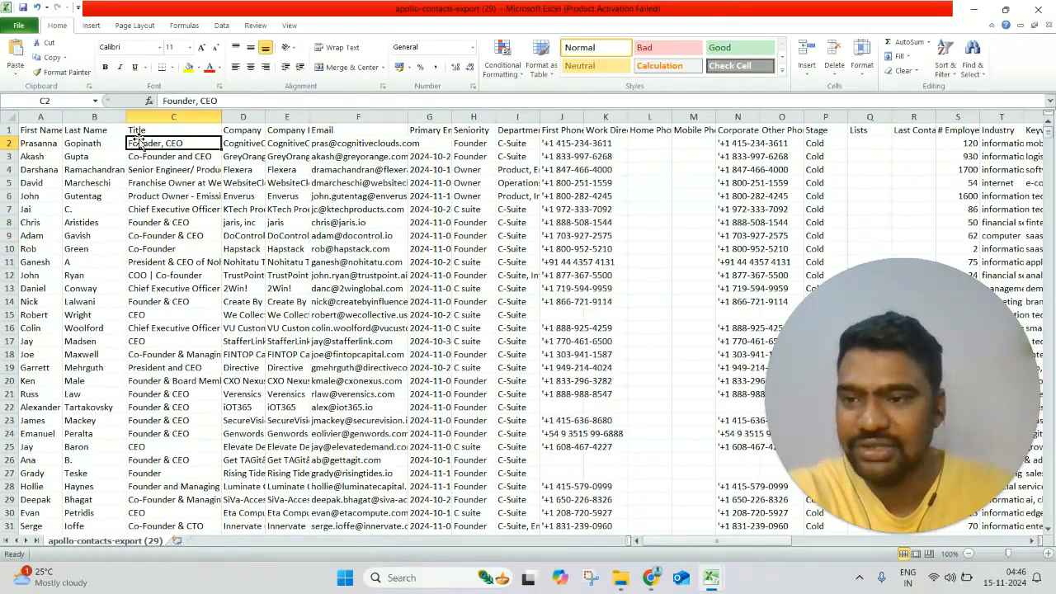
click(86, 141)
click(85, 135)
key(Right)
key(Right)
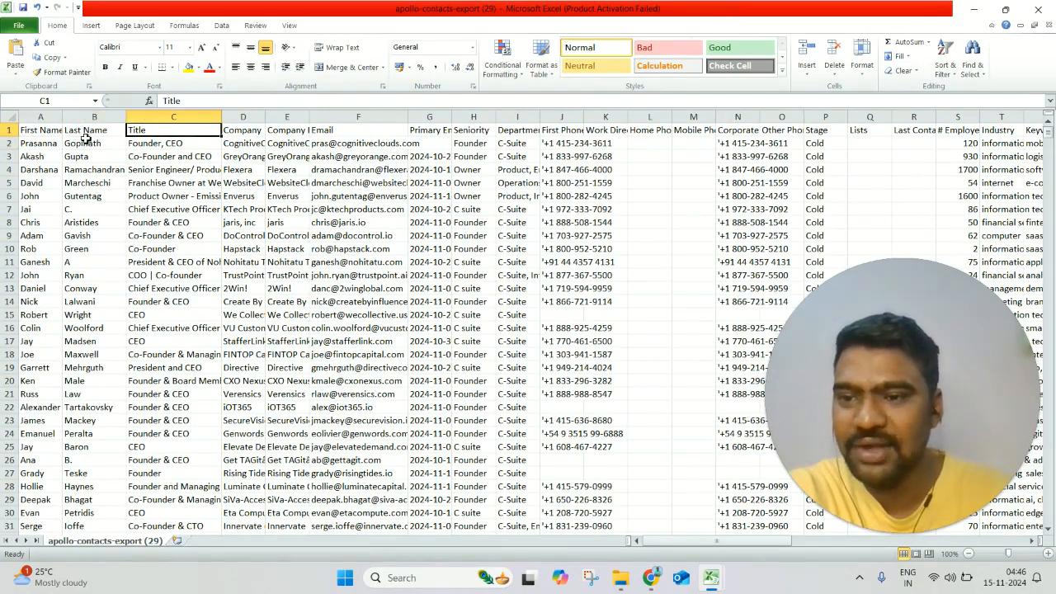
click(86, 136)
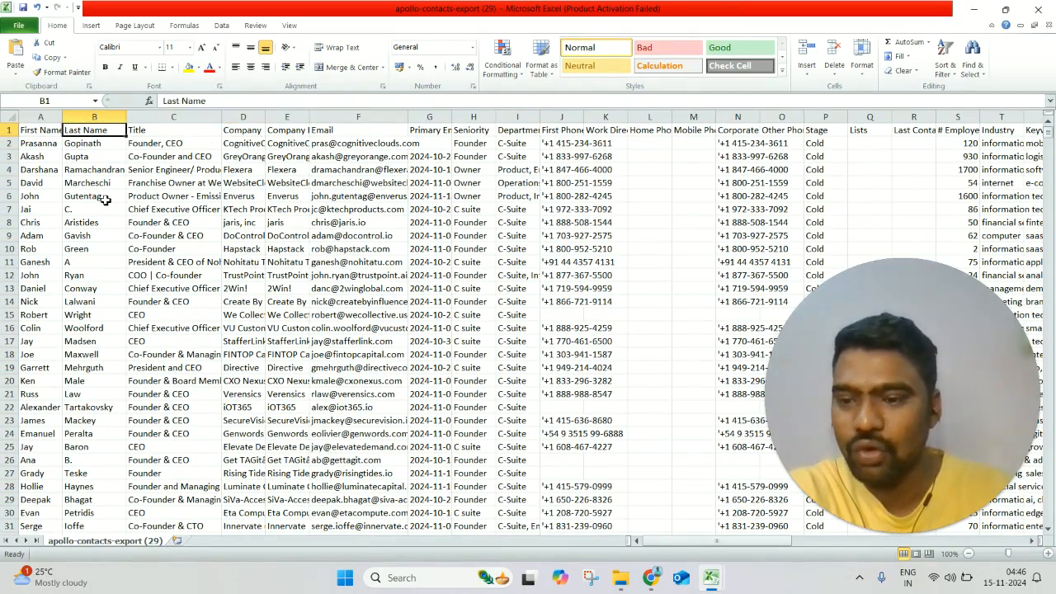
click(170, 286)
click(178, 444)
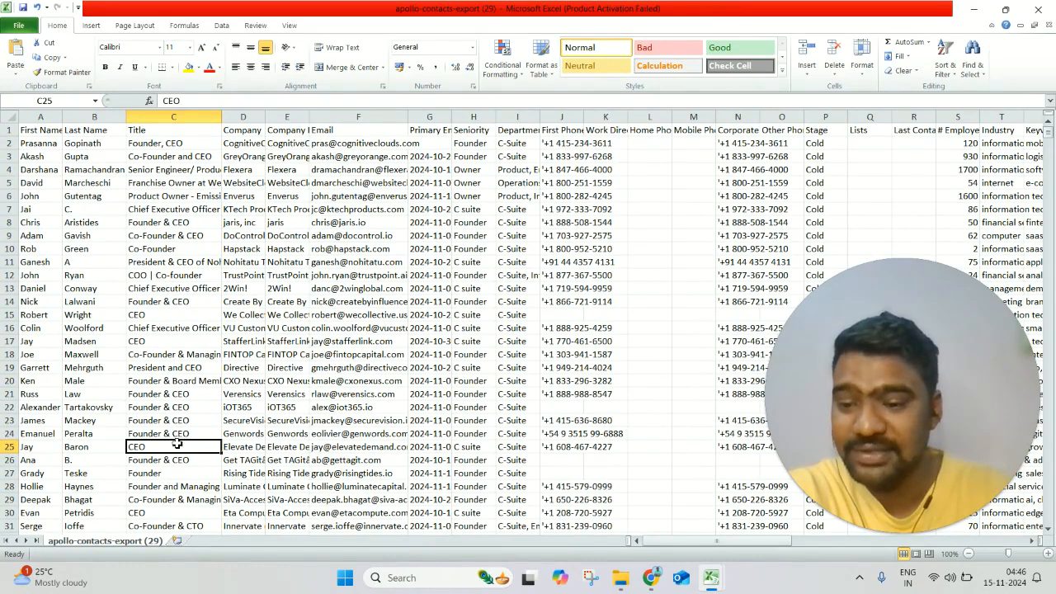
Step: Check the Company and Email headers and narrow the Email column
click(254, 132)
click(330, 131)
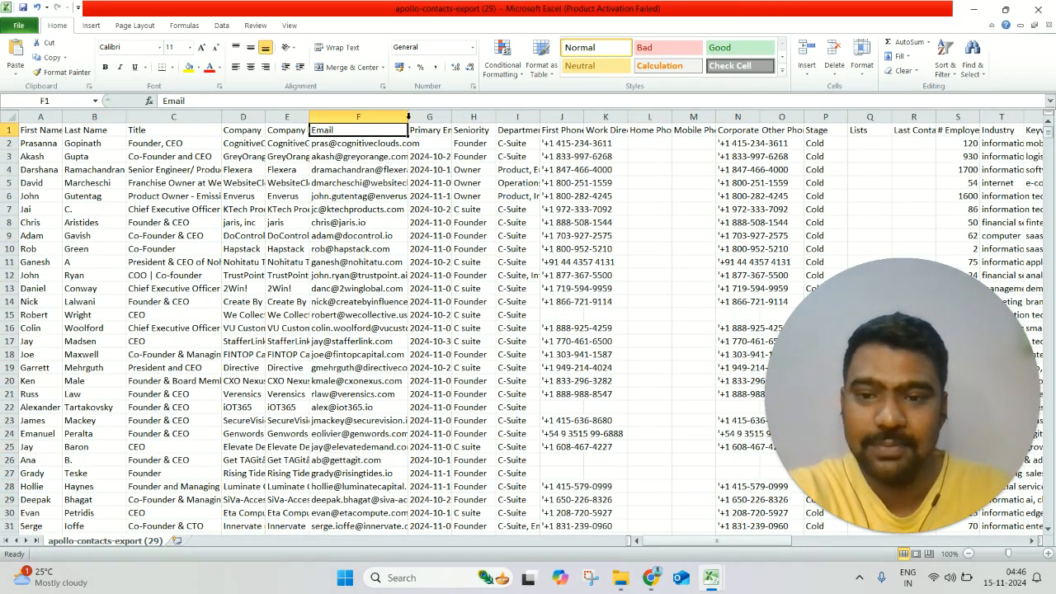
drag(412, 116, 370, 116)
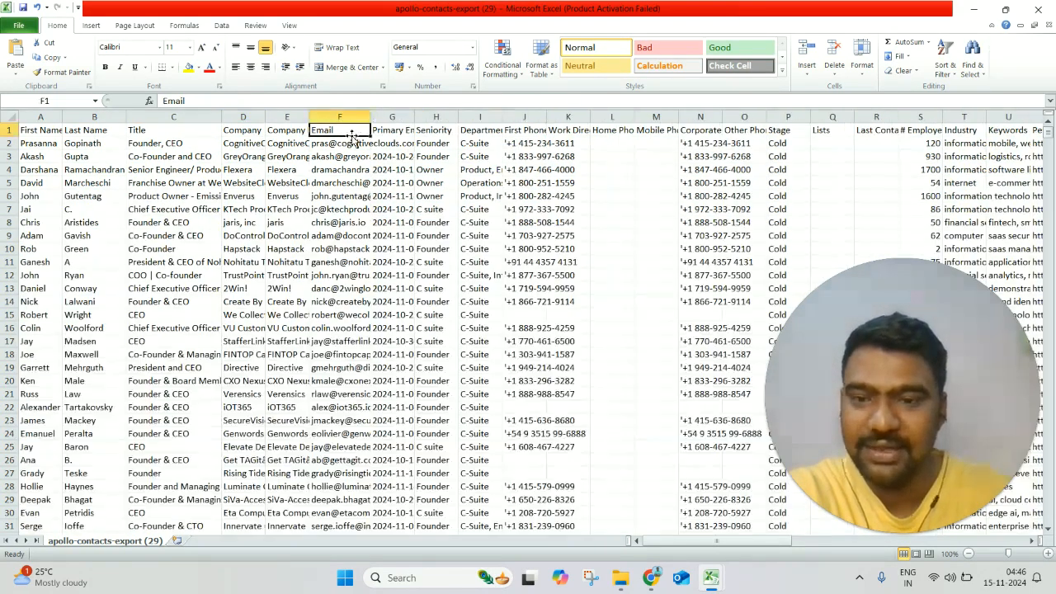
Step: Look across the exported contact columns from Departments through phone, industry and location fields to SEO Description
click(481, 144)
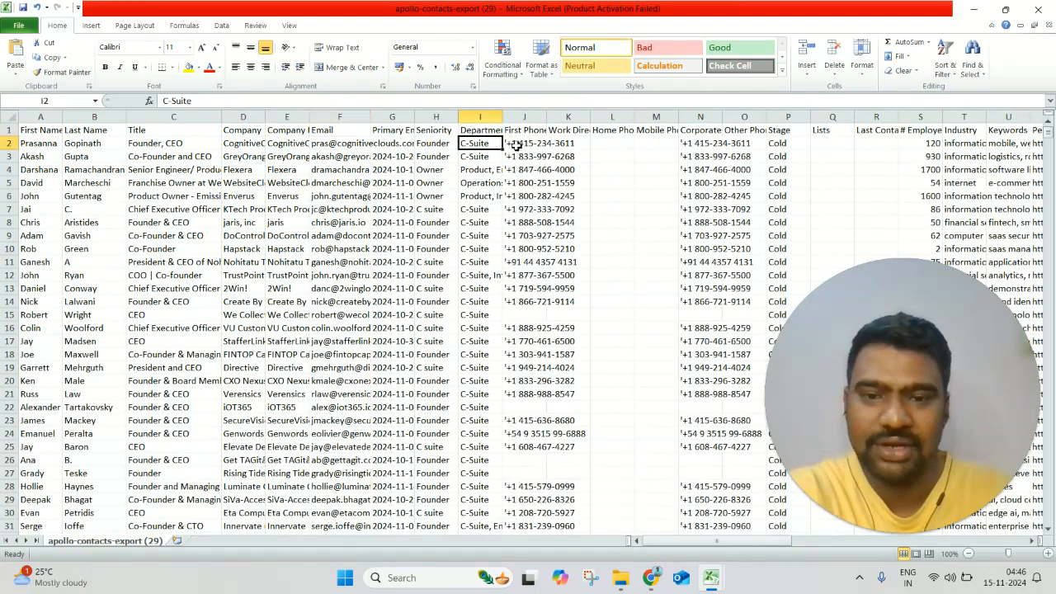
key(Right)
key(Right)
key(Right)
key(Right)
key(Right)
key(Right)
key(Right)
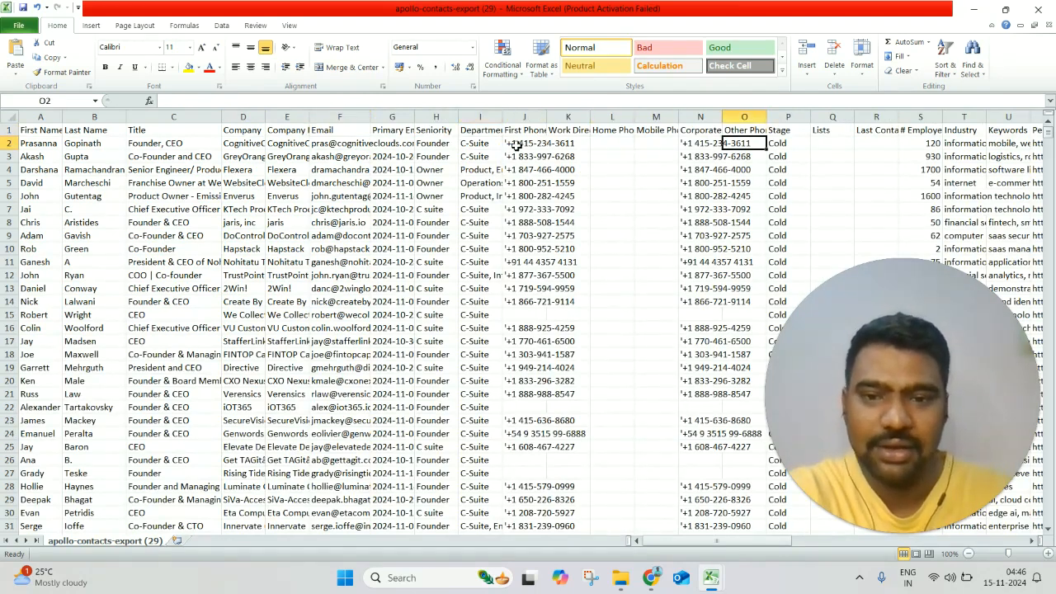
key(Right)
key(Right)
key(Right)
key(Right)
key(Right)
key(Right)
key(Right)
key(Right)
key(Right)
key(Right)
key(Right)
key(Right)
key(Right)
key(Right)
key(Right)
key(Right)
key(Right)
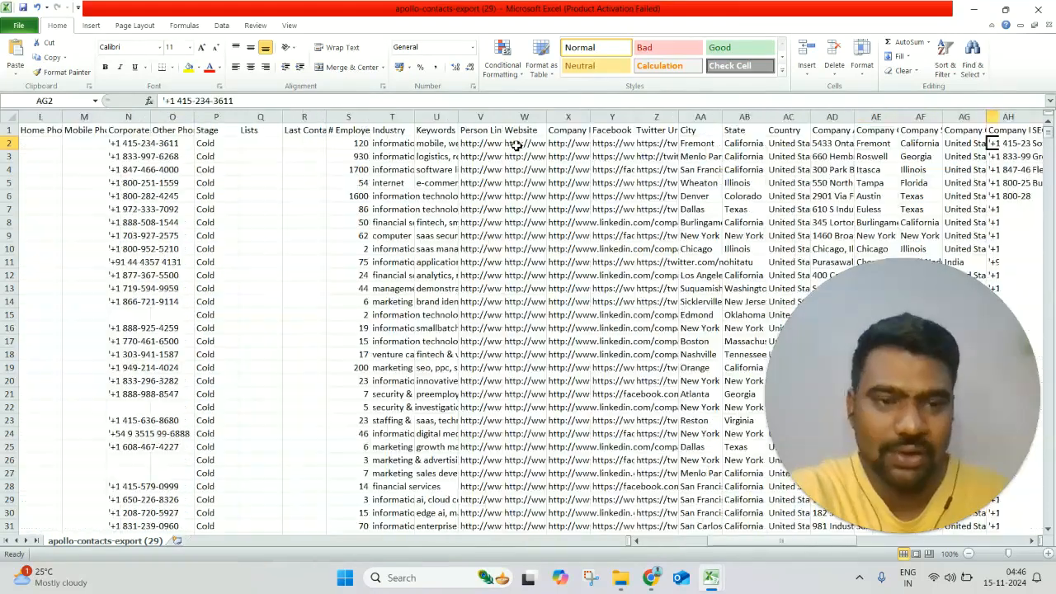
key(Right)
key(Right)
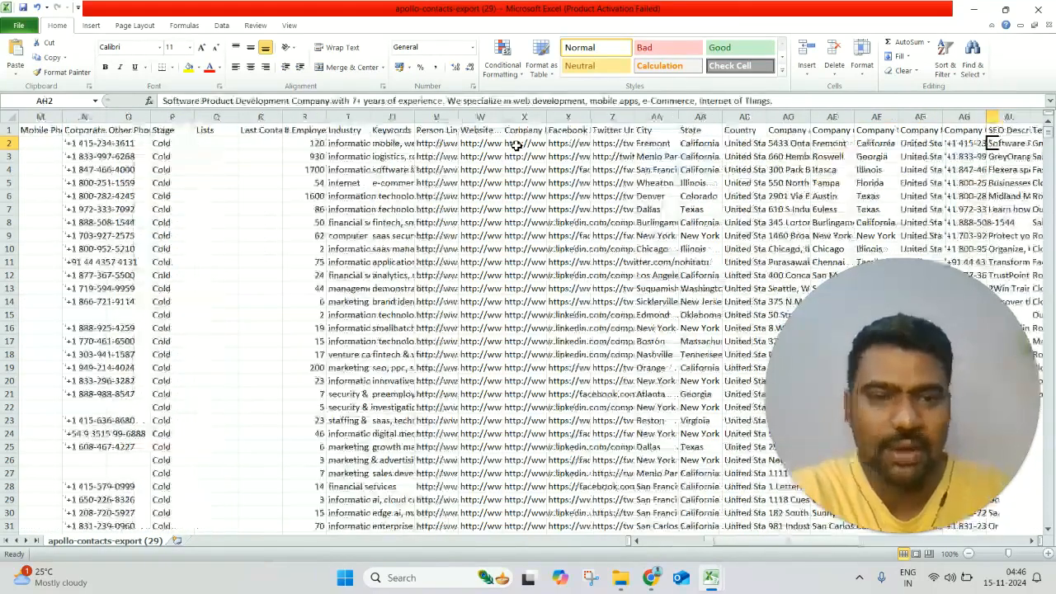
Step: Look across the exported contact columns from the website and location fields through company address and phone to the funding columns
key(Left)
key(Left)
key(Left)
key(Left)
key(Left)
key(Left)
key(Left)
key(Left)
key(Left)
key(Left)
key(Right)
key(Right)
key(Right)
key(Right)
key(Right)
key(Right)
key(Right)
key(Right)
key(Right)
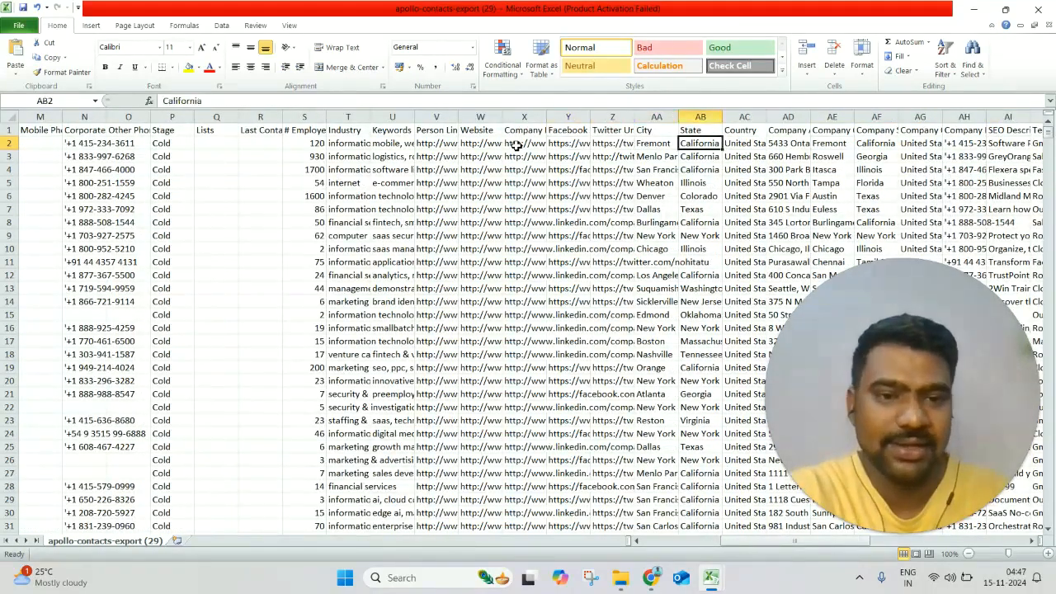
key(Right)
key(Right)
key(Right)
key(Right)
key(Right)
key(Right)
key(Right)
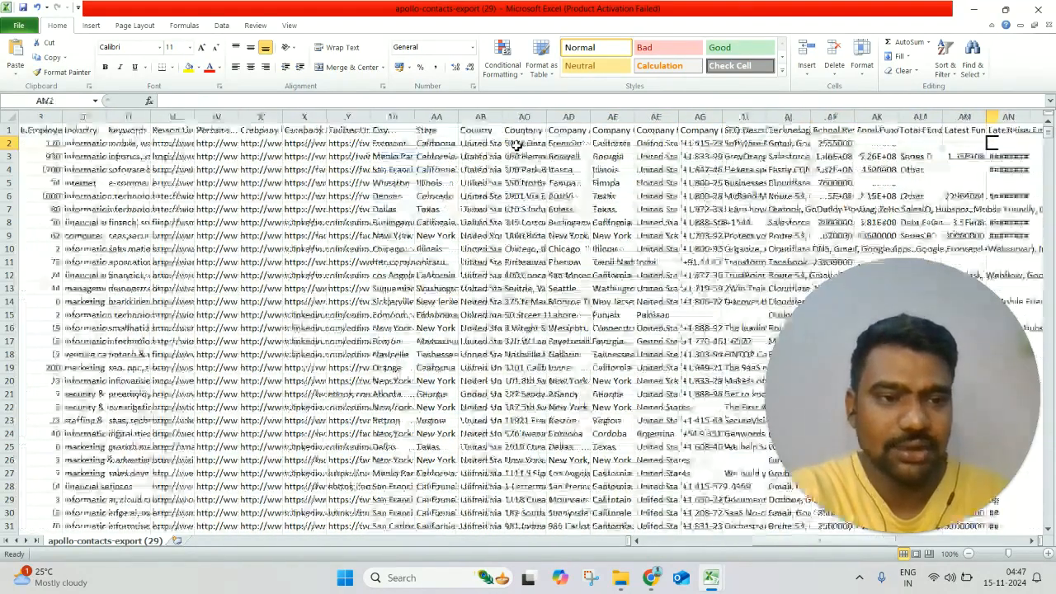
Step: Check the Company Phone, SEO Description, Technologies and Annual Revenue headers and the funding columns beside them
click(720, 133)
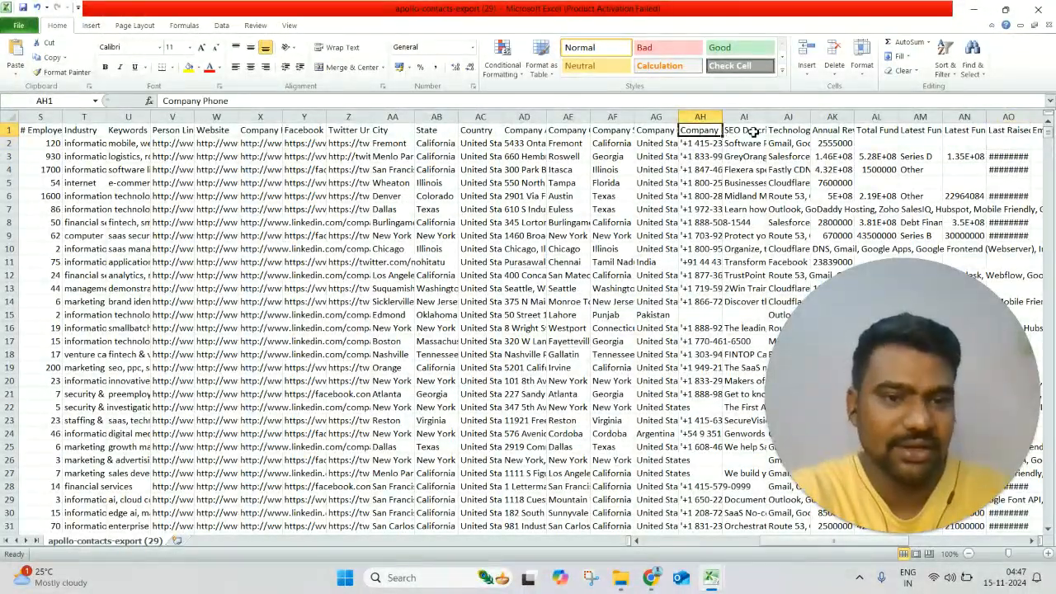
click(754, 132)
click(784, 130)
key(Right)
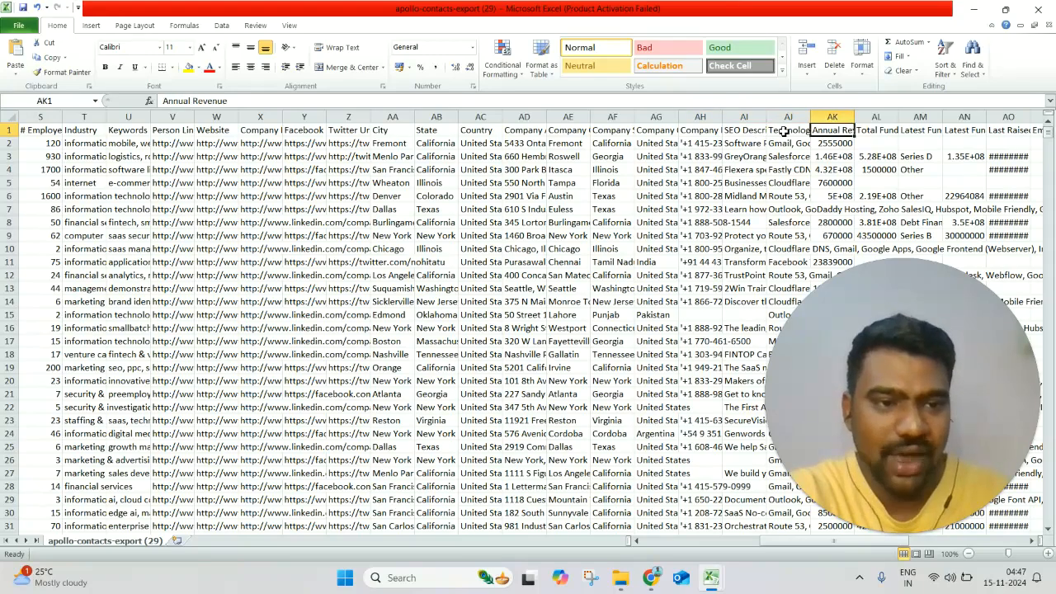
key(Down)
key(Right)
key(Right)
key(Right)
key(Right)
Step: Go back across row 2 of the exported contacts to the First Name cell
key(Left)
key(Left)
key(Left)
key(Left)
key(Left)
key(Left)
key(Left)
key(Left)
key(Left)
key(Left)
key(Left)
key(Left)
key(Left)
key(Left)
key(Left)
key(Left)
key(Left)
key(Left)
key(Left)
key(Left)
key(Left)
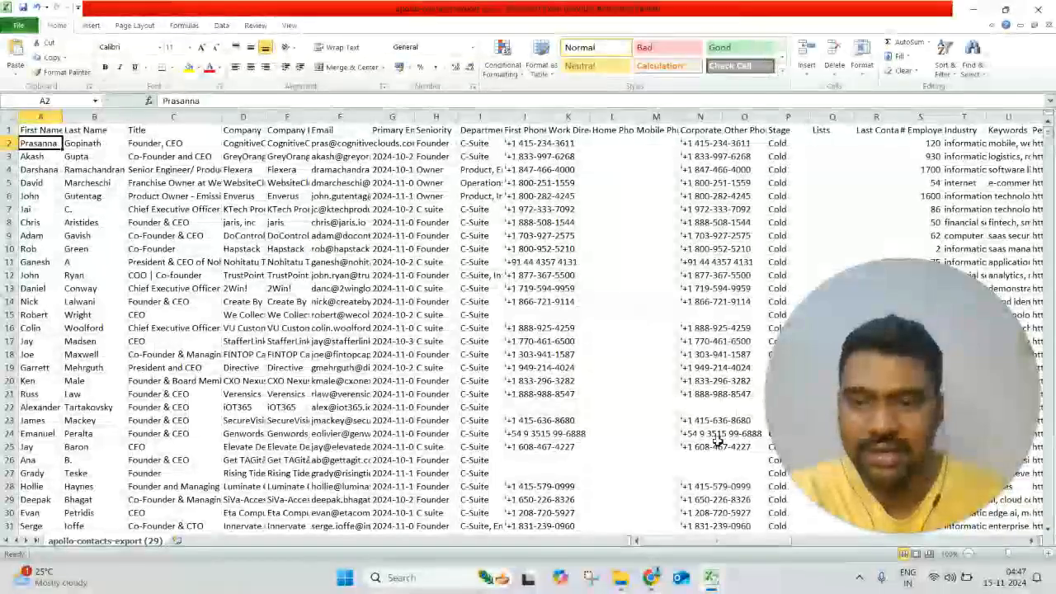
Step: Switch to Chrome, revisit the BuiltWith All Saas Sites export page, and close Apollo's Export to CSV dialog without exporting
mouse_move(648, 560)
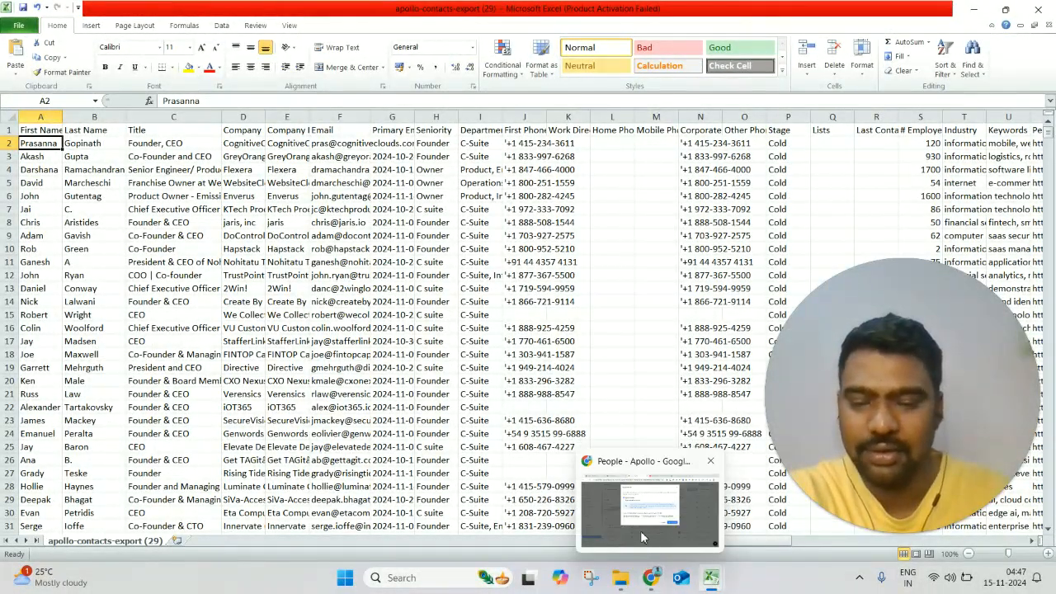
click(641, 530)
click(157, 14)
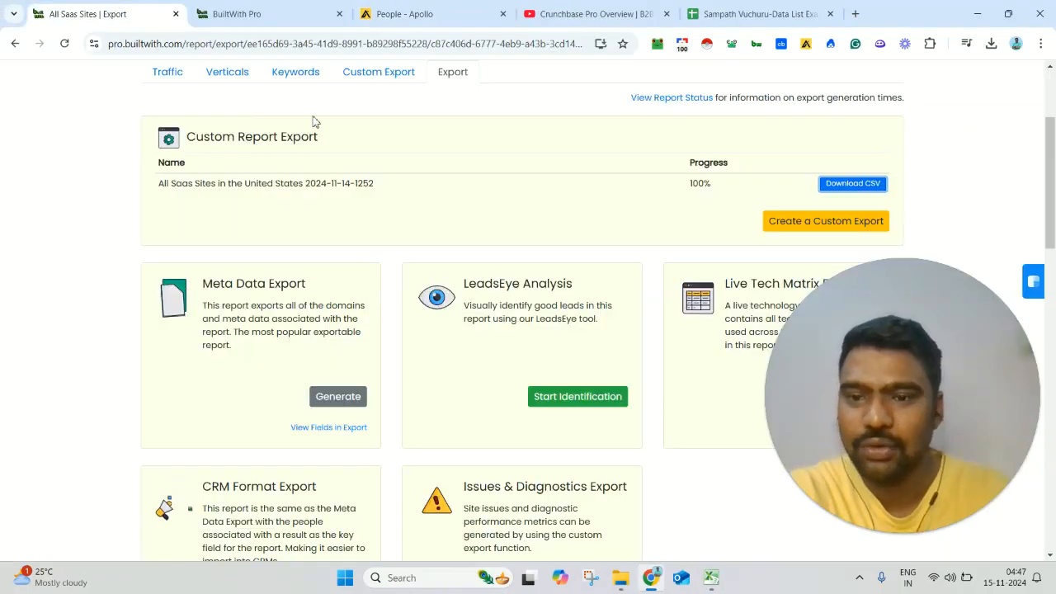
click(461, 16)
click(103, 12)
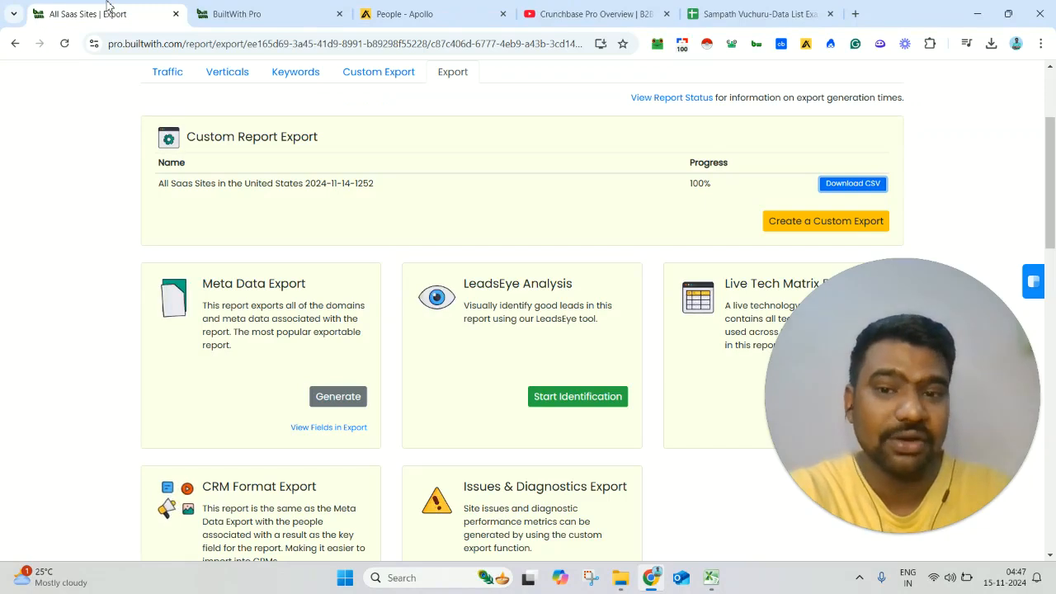
click(463, 10)
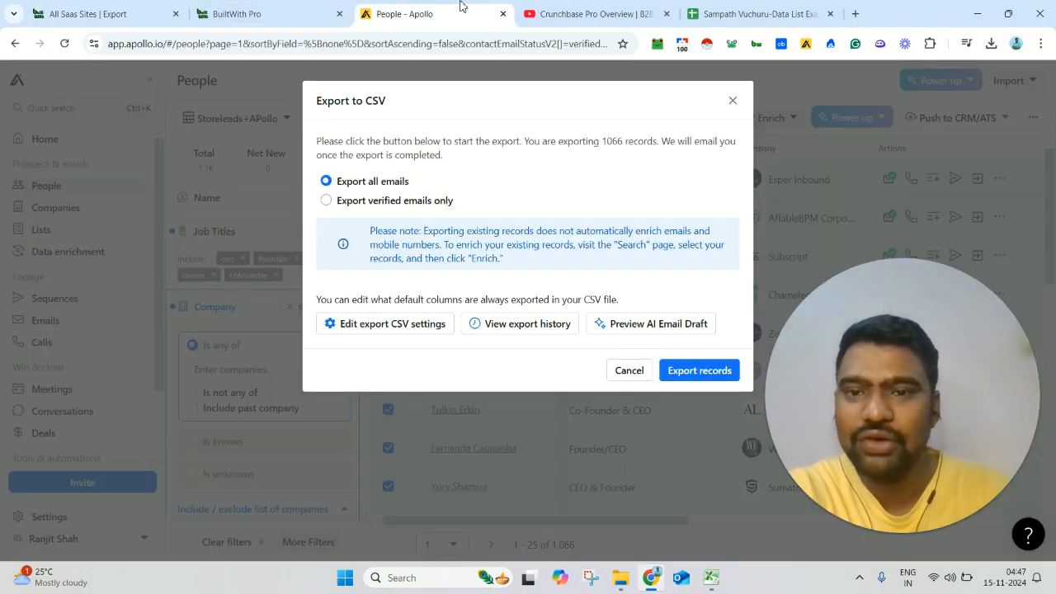
click(734, 102)
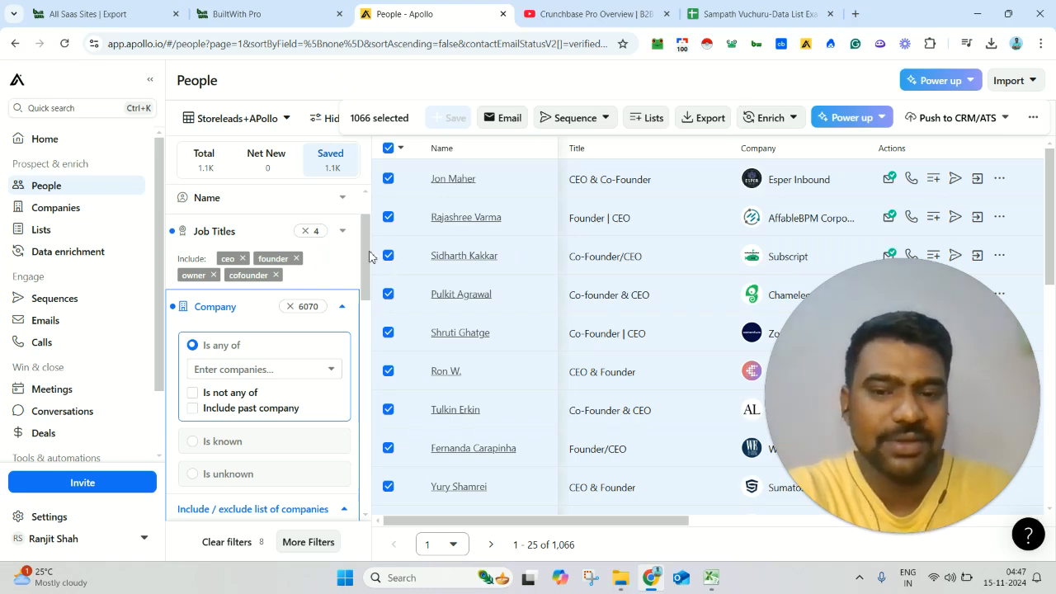
Step: Compare BuiltWith's custom export of All Saas Sites in the United States with Apollo's Job Titles and Company filters
scroll(370, 262, down, 1)
click(88, 14)
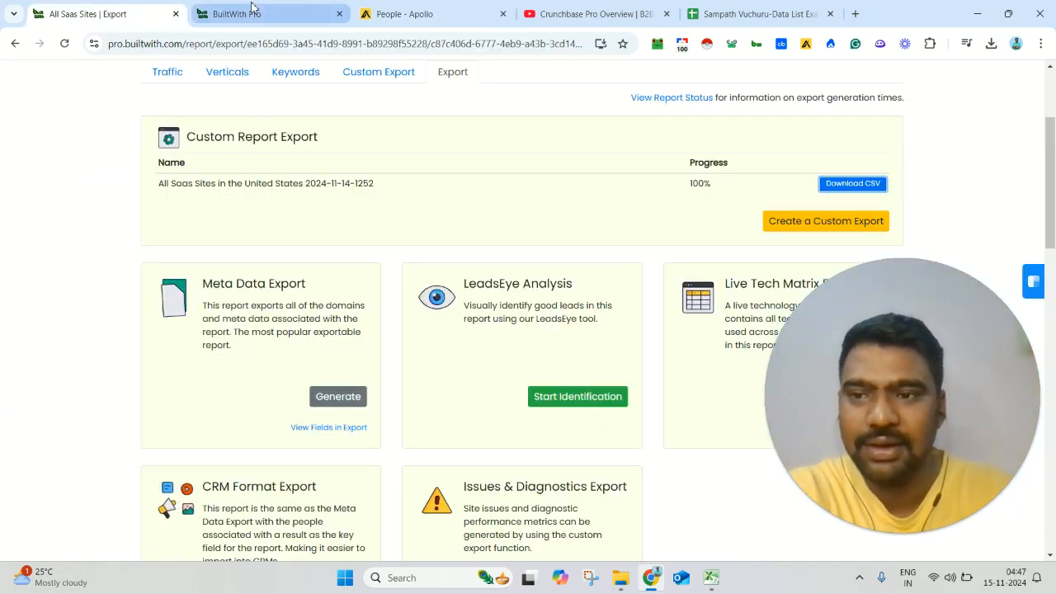
click(443, 6)
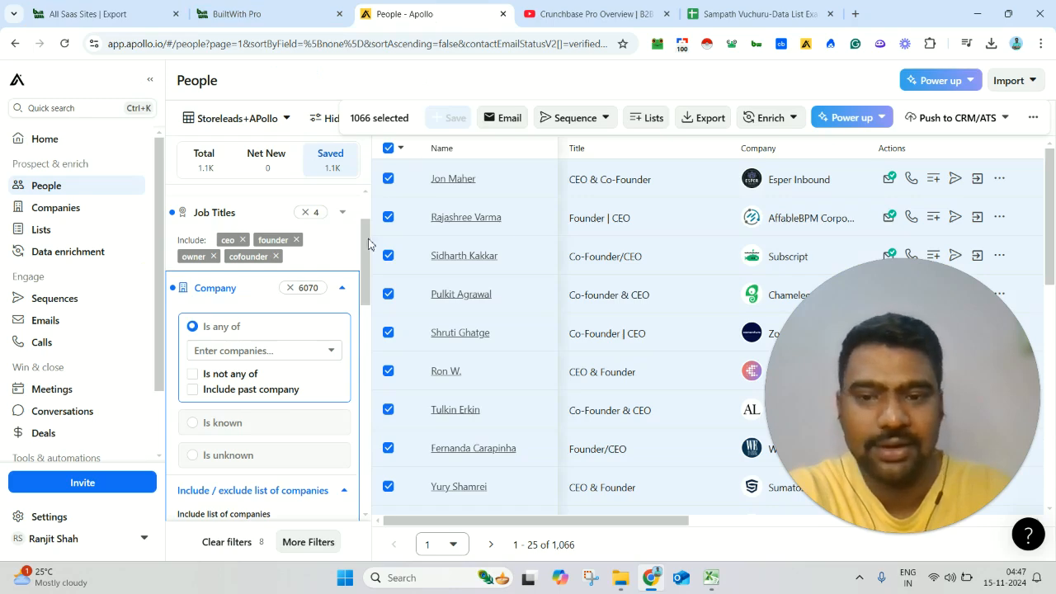
click(135, 8)
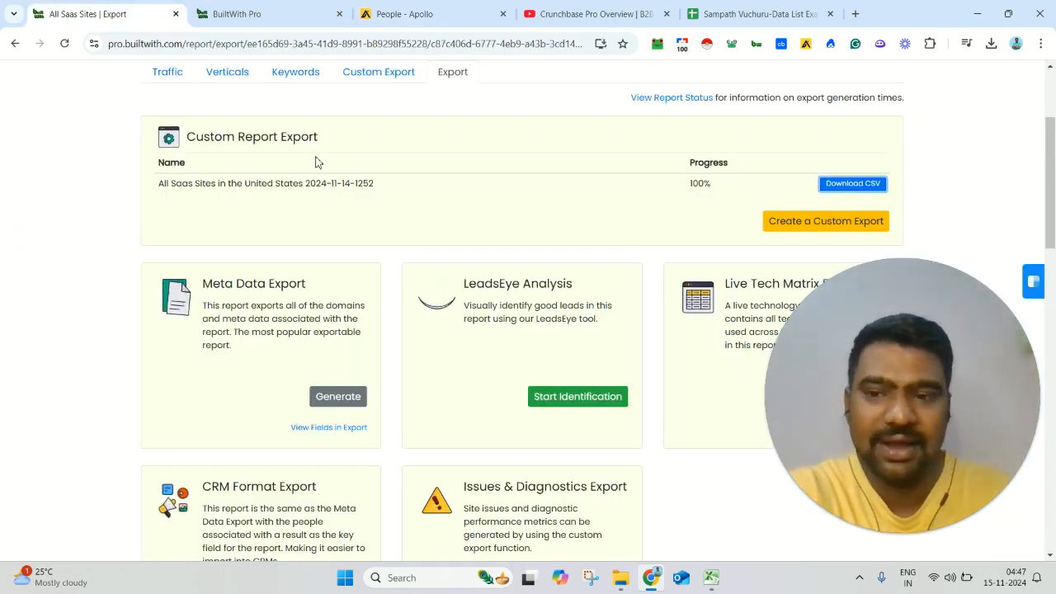
drag(389, 163, 391, 200)
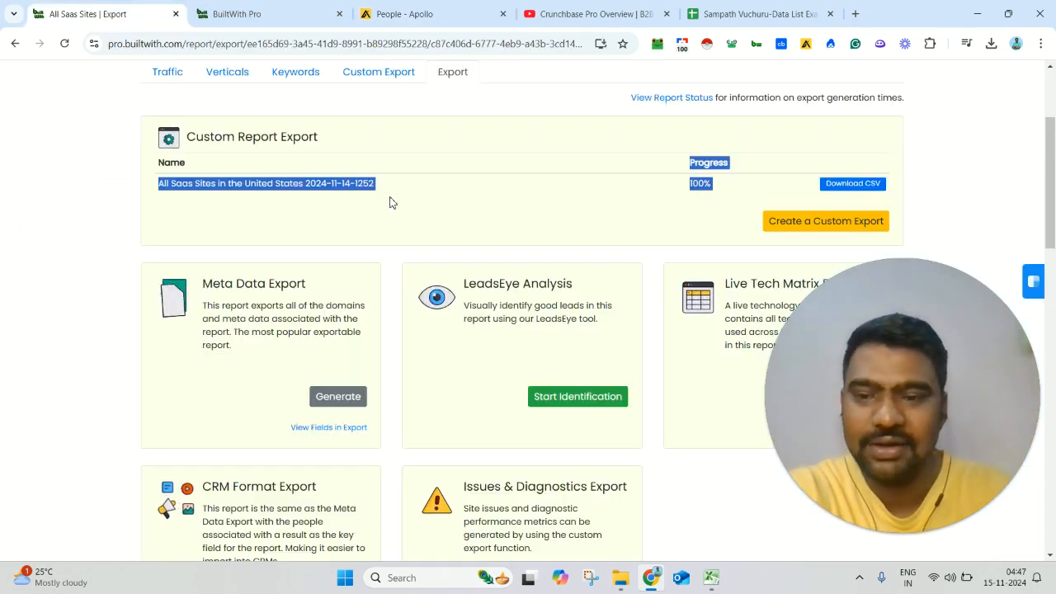
click(440, 6)
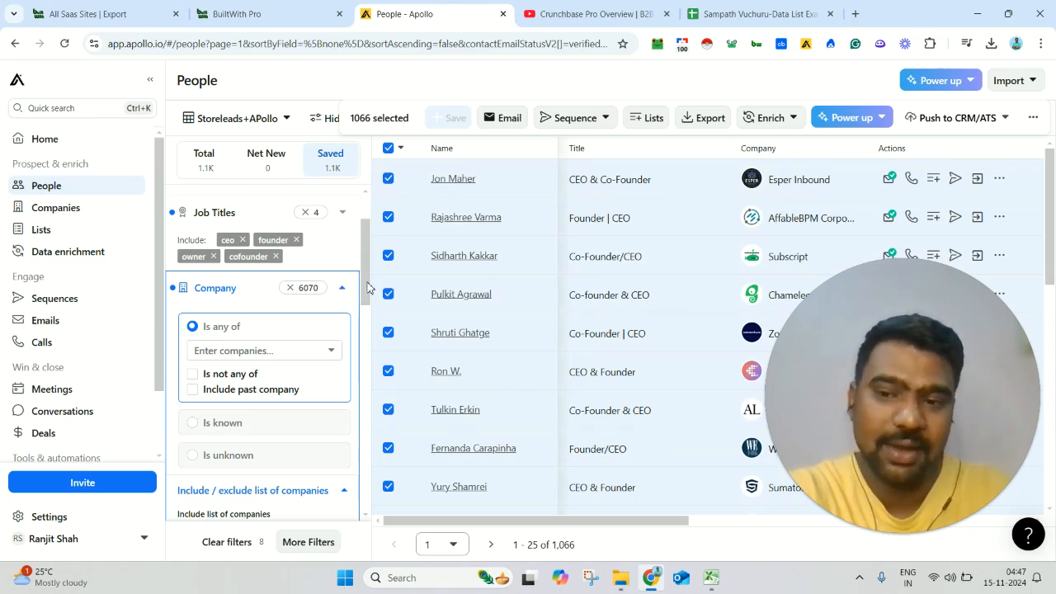
scroll(368, 287, up, 1)
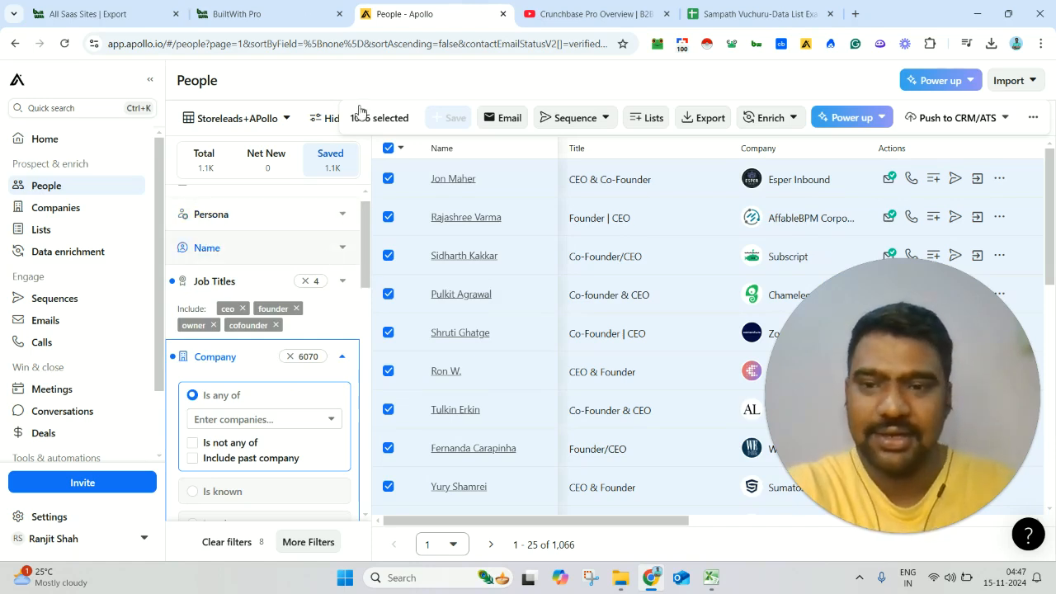
click(83, 9)
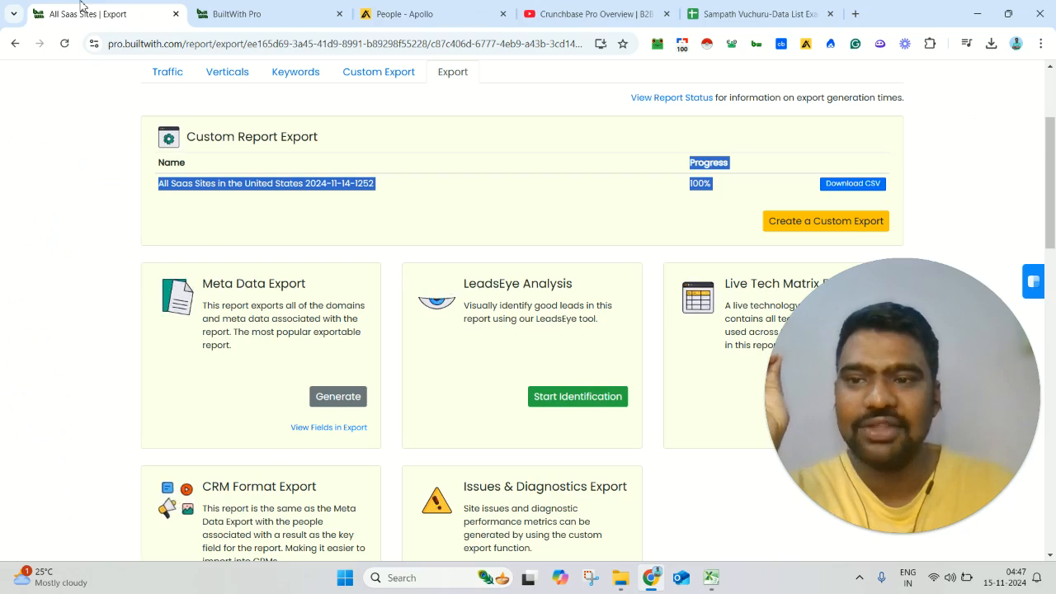
click(440, 6)
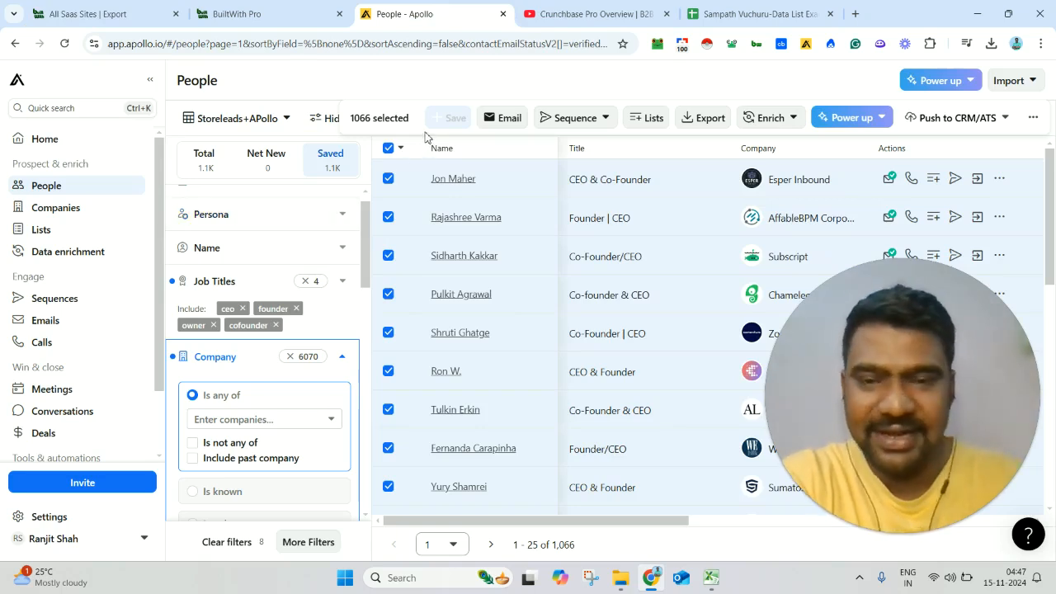
Step: View the Crunchbase Pro Overview video's description on YouTube and highlight its WhatsApp contact link
click(566, 9)
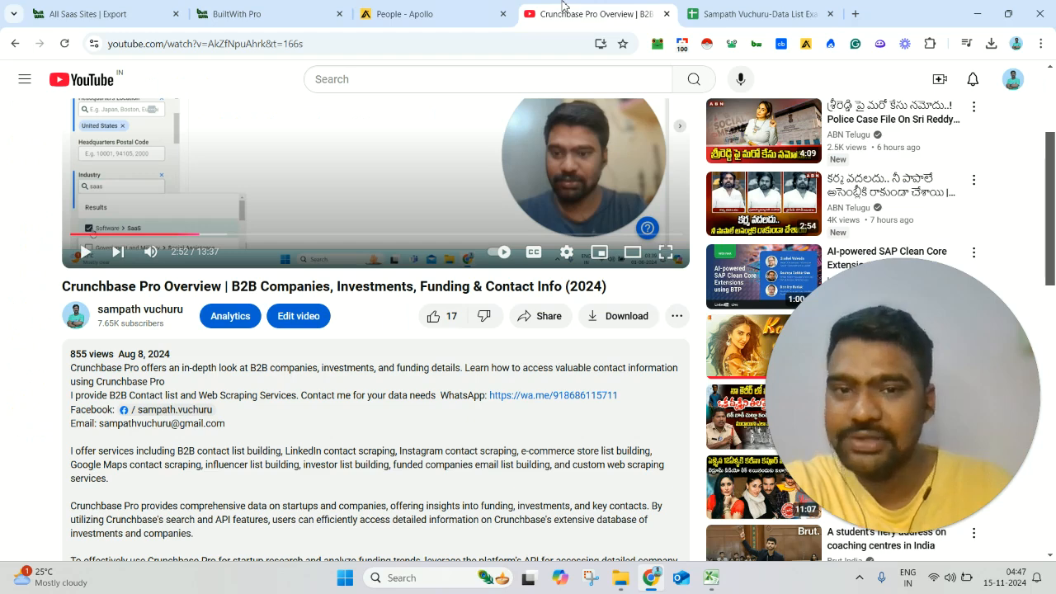
drag(475, 399, 645, 401)
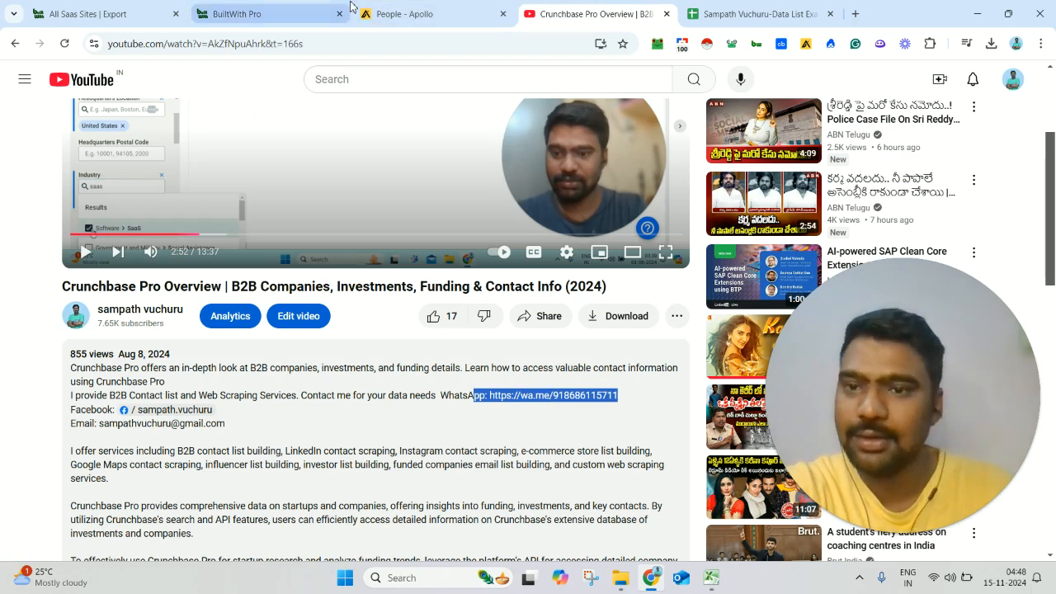
Step: Show the Data List Example spreadsheet in Google Sheets and look through its list of all sheets
click(753, 9)
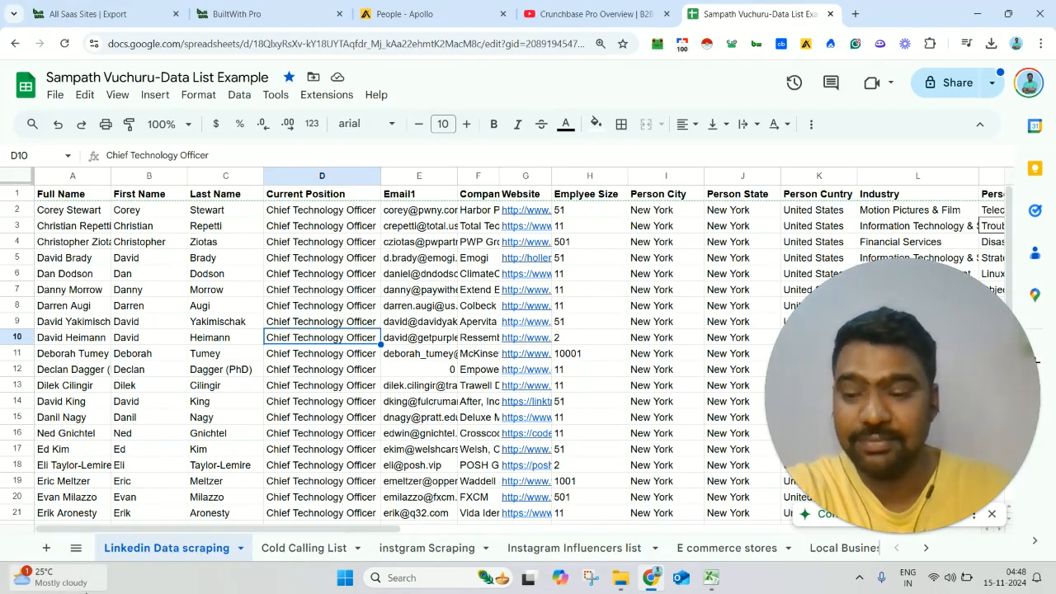
click(75, 548)
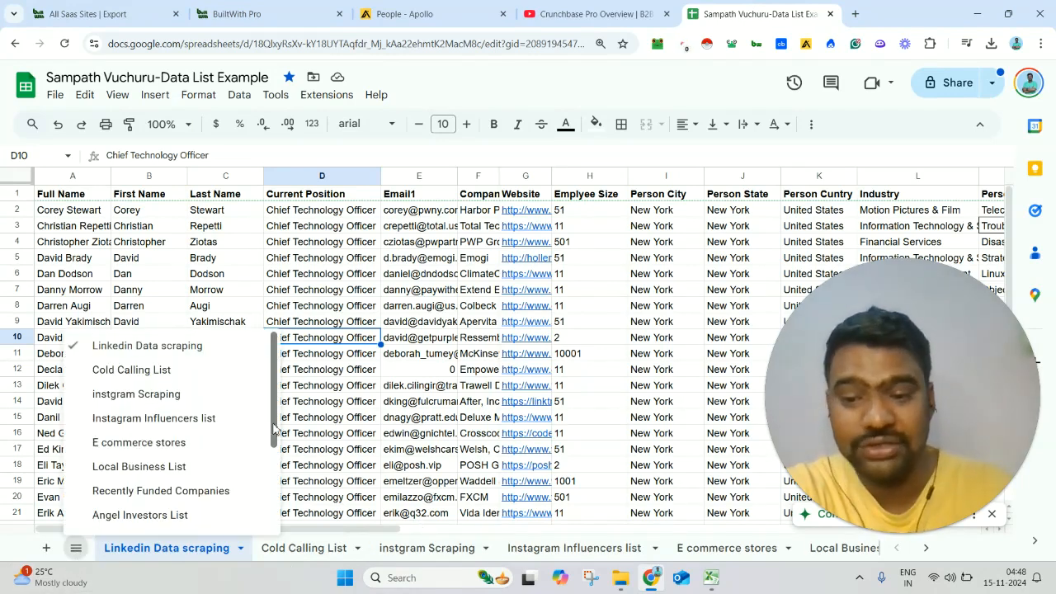
scroll(274, 450, down, 2)
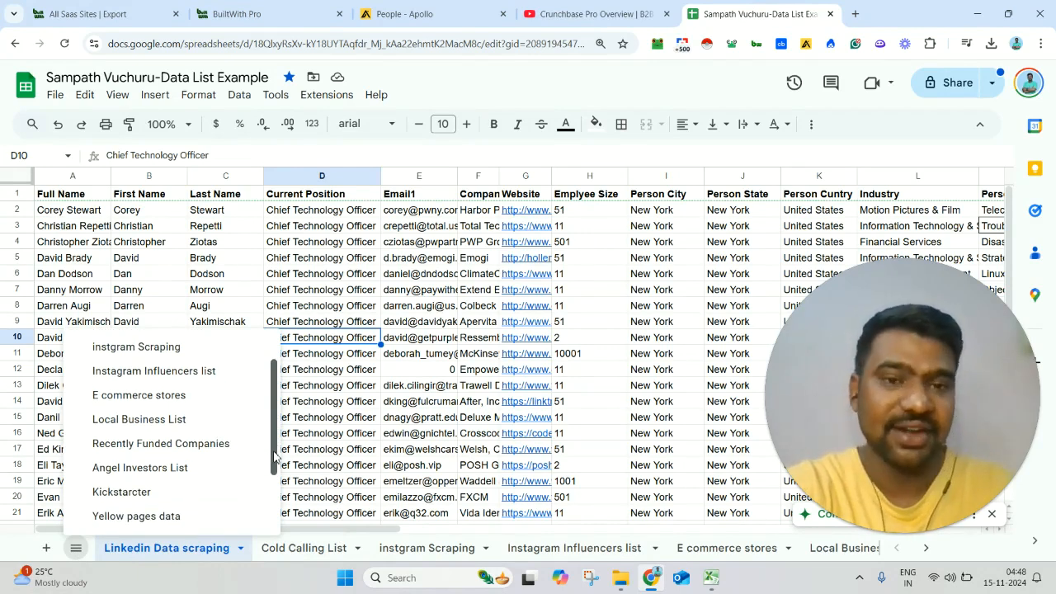
drag(275, 457, 264, 405)
click(205, 311)
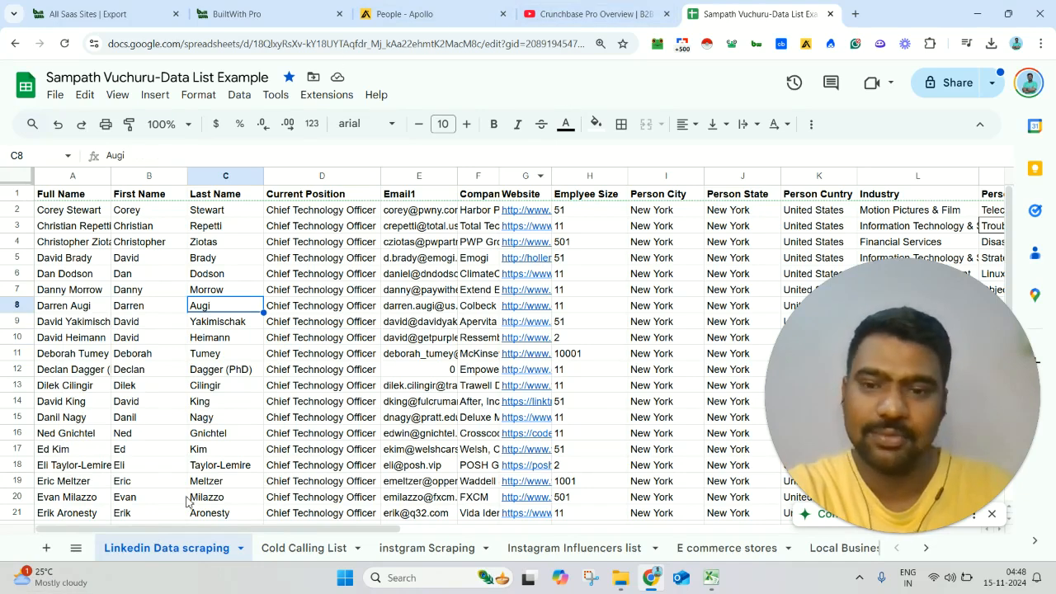
Step: Revisit the Crunchbase Pro video description and bring up the BuiltWith Pro Reports list
click(640, 8)
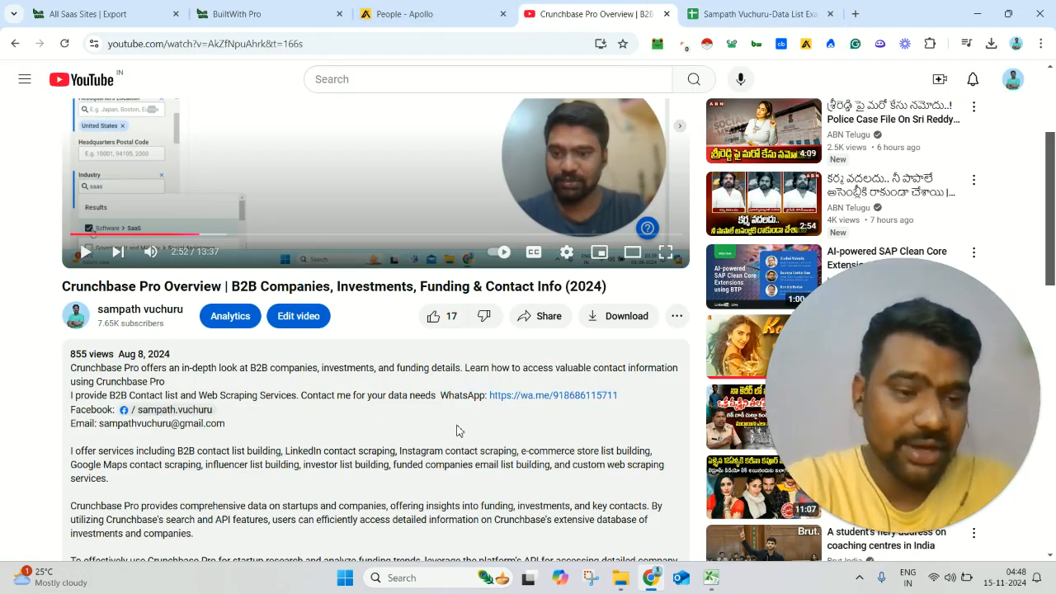
click(221, 9)
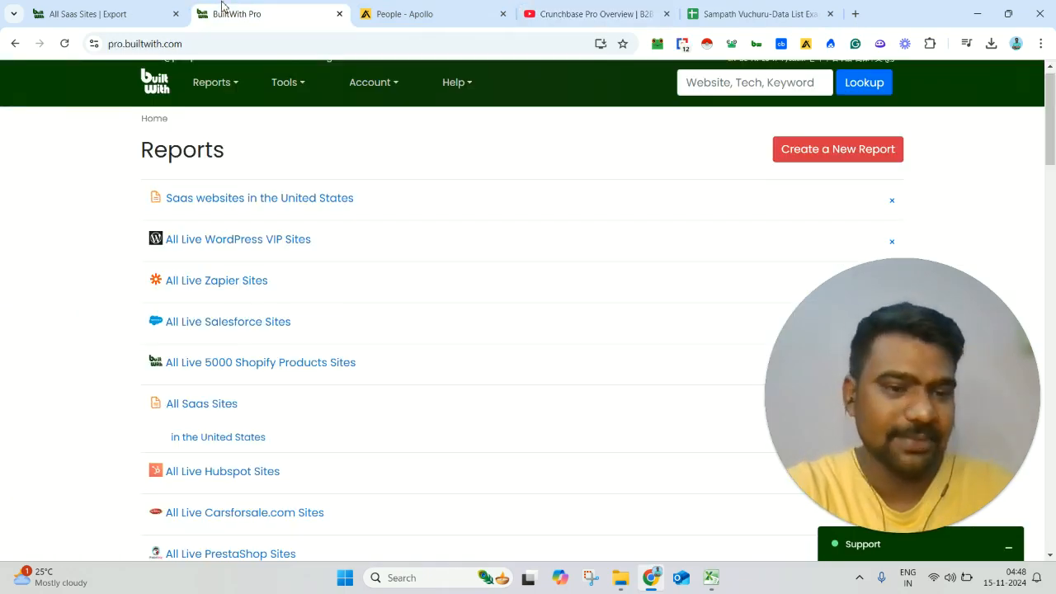